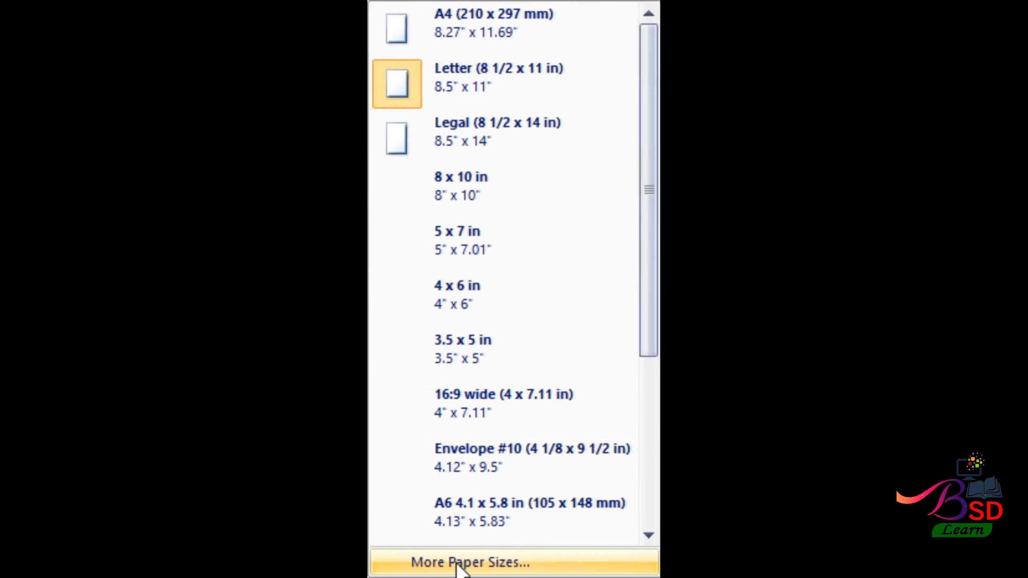
- Set a custom ID-card page size of 2.125 inches wide by 3.22 inches tall
click(457, 563)
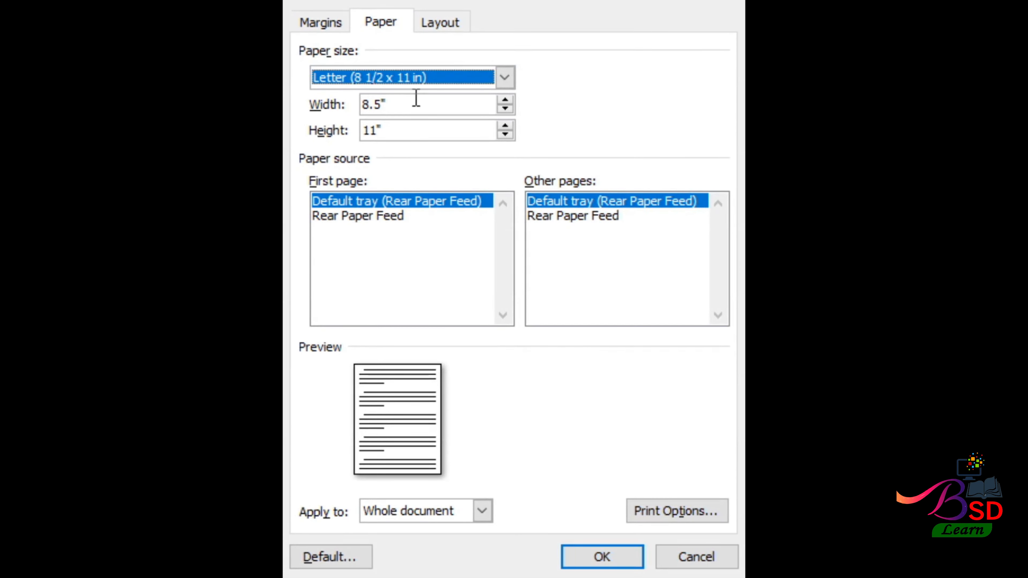
drag(416, 97, 352, 110)
text(2)
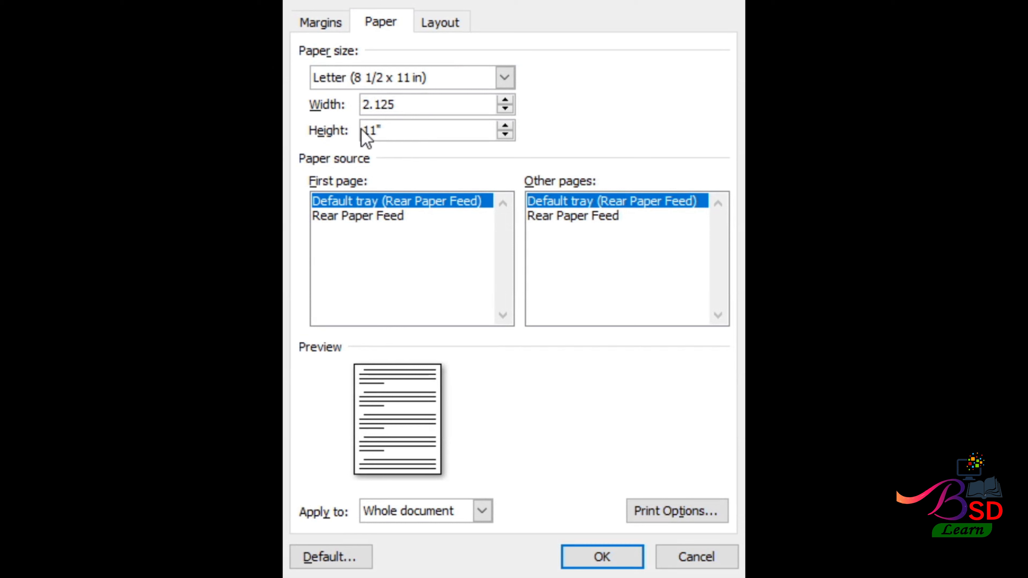
click(387, 135)
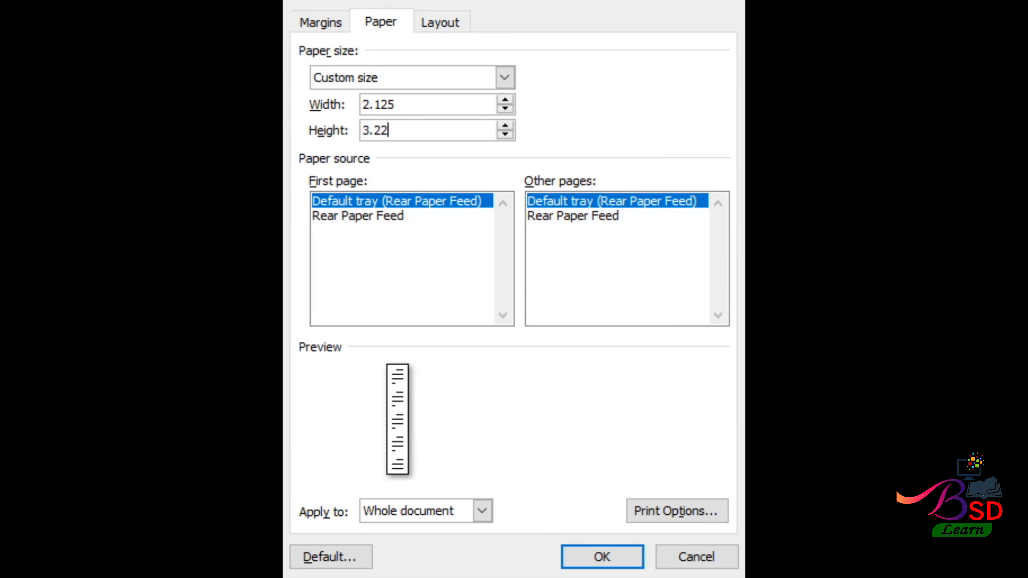
click(577, 554)
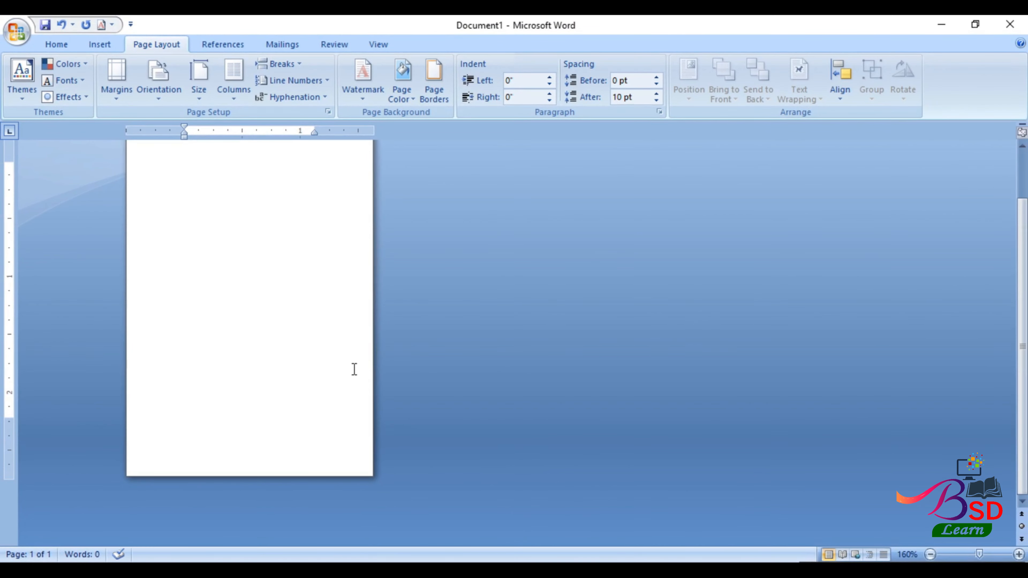
- Set the top, bottom, left and right margins to 0, ignoring the printable-area warning
scroll(355, 370, up, 6)
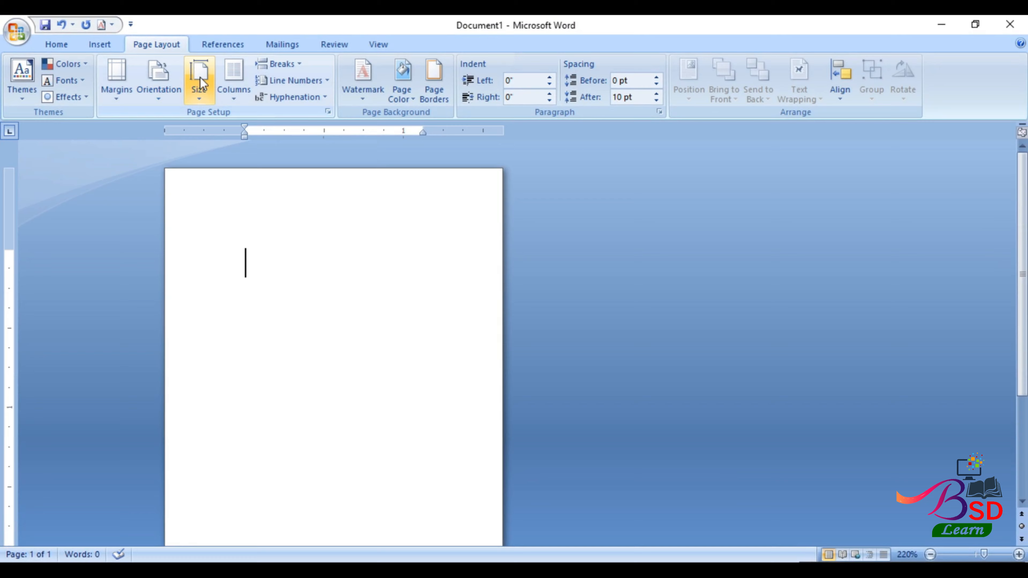
click(201, 97)
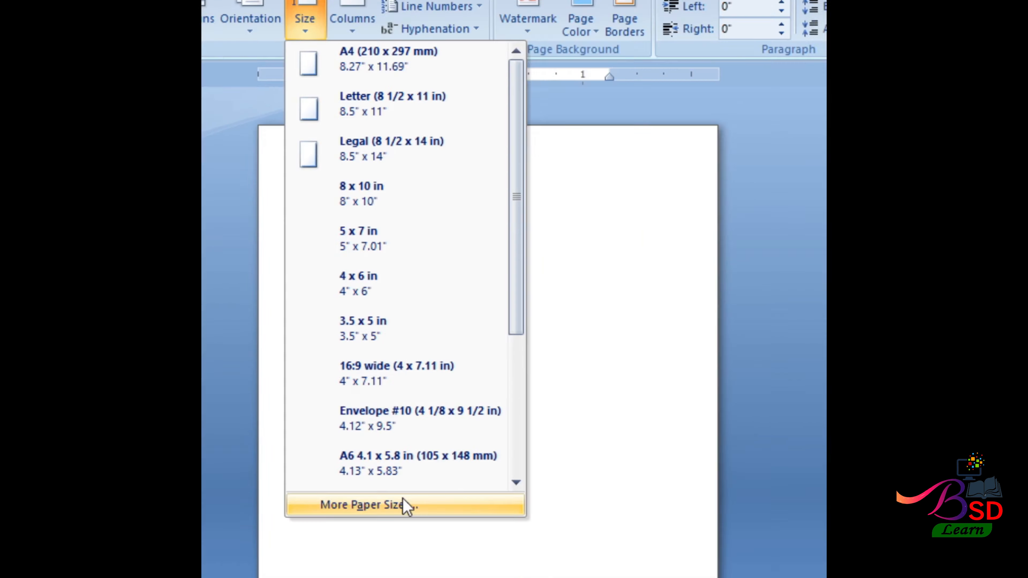
click(275, 469)
click(323, 25)
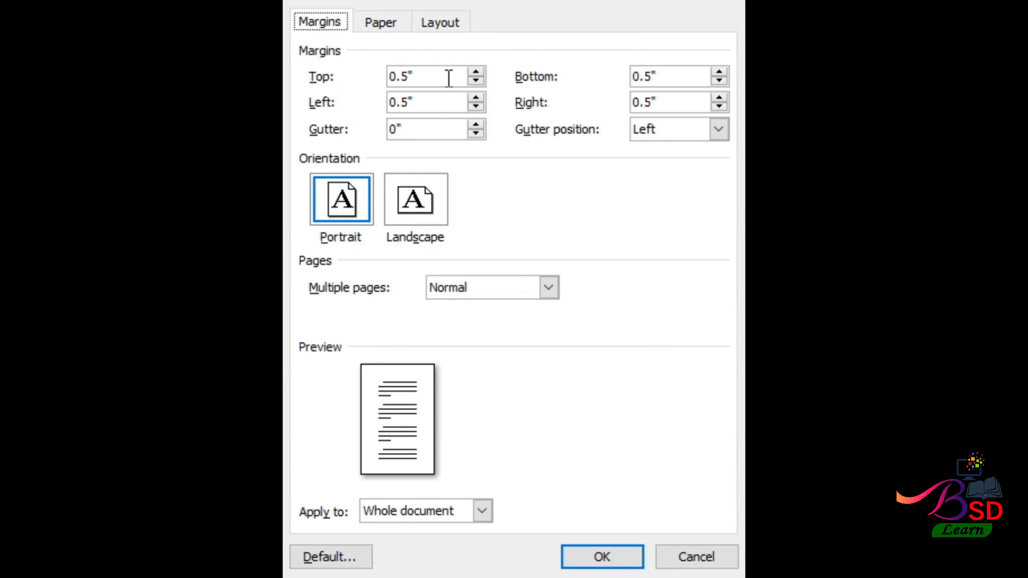
drag(449, 77, 351, 88)
text(0)
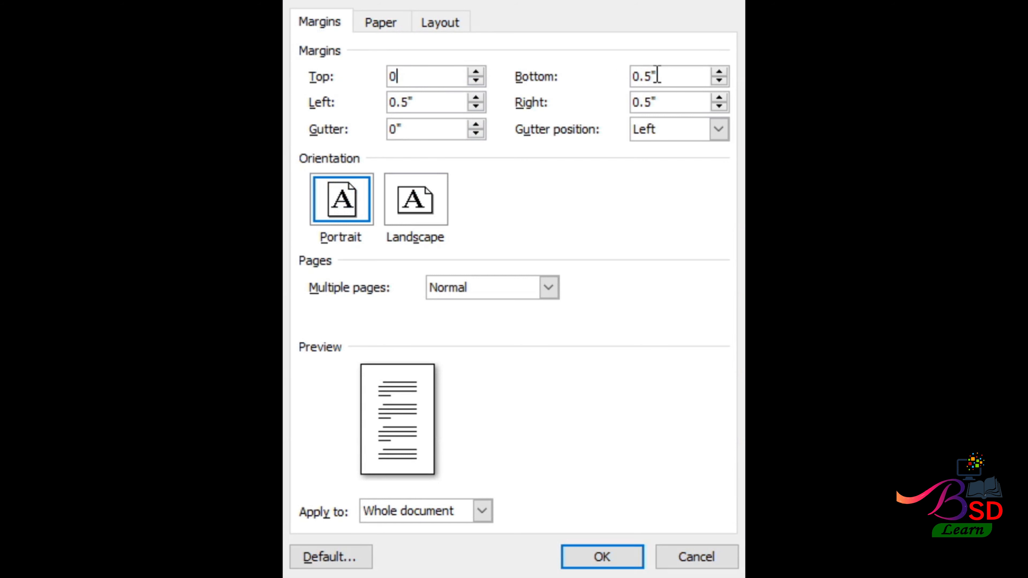
drag(655, 76, 630, 80)
text(0)
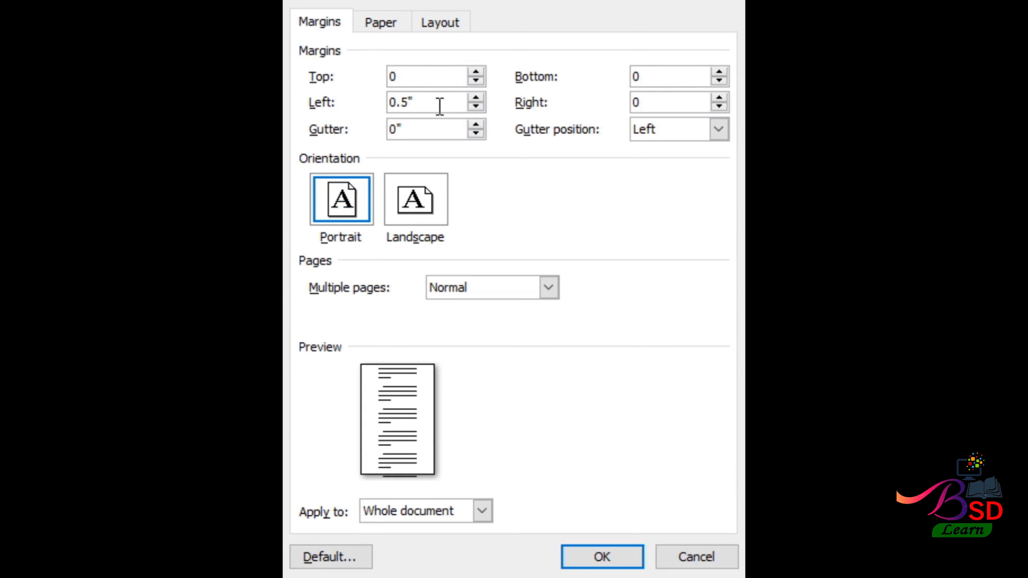
drag(440, 106, 358, 106)
text(0)
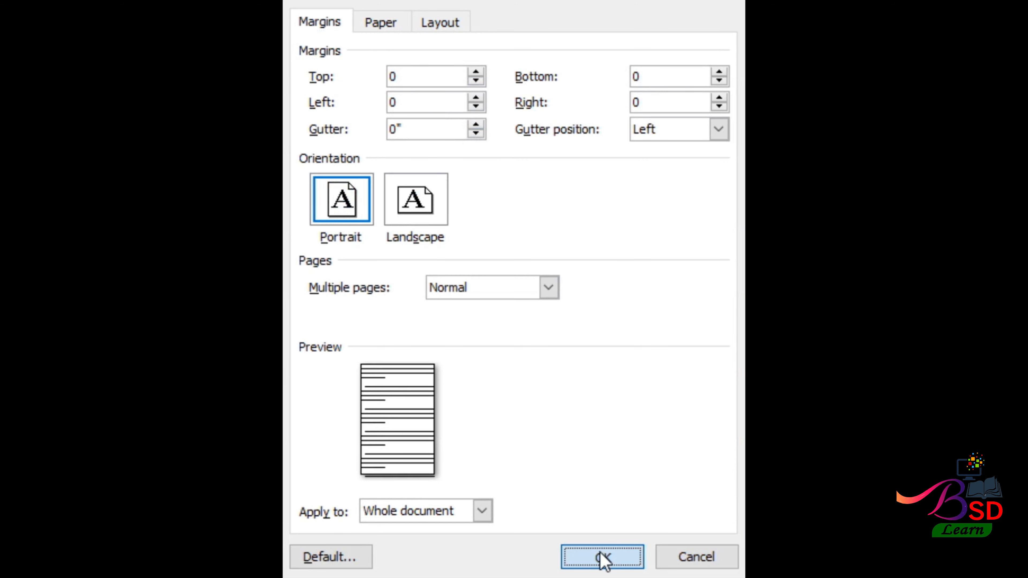
click(596, 553)
click(564, 334)
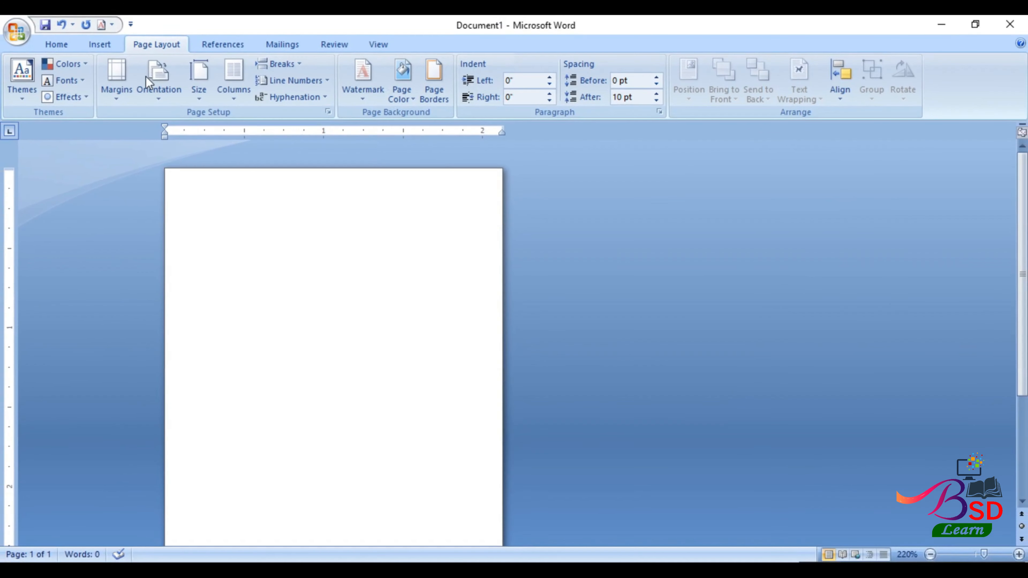
- Draw a rectangle across the top of the card and nudge it to the page top
click(113, 43)
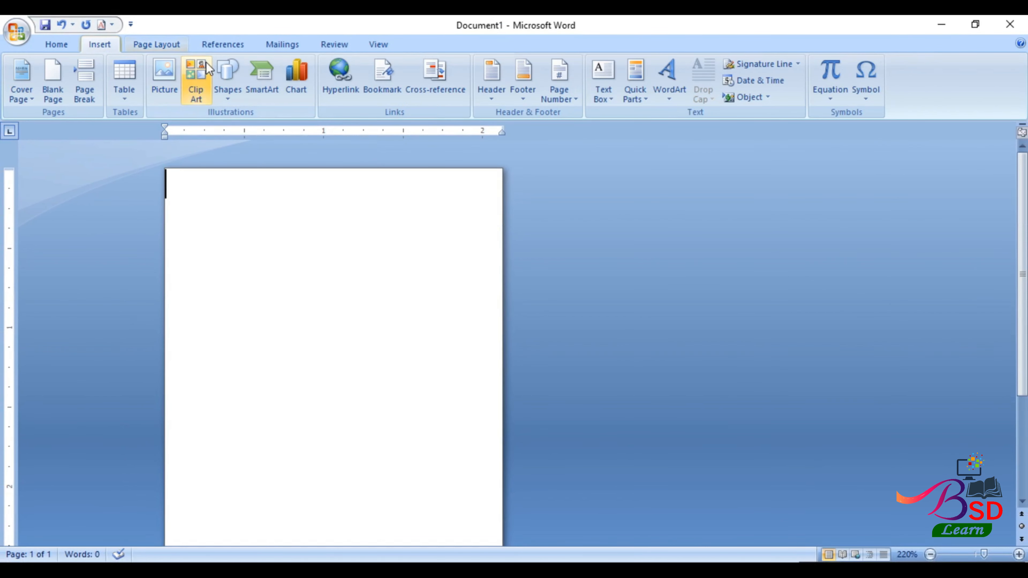
click(228, 77)
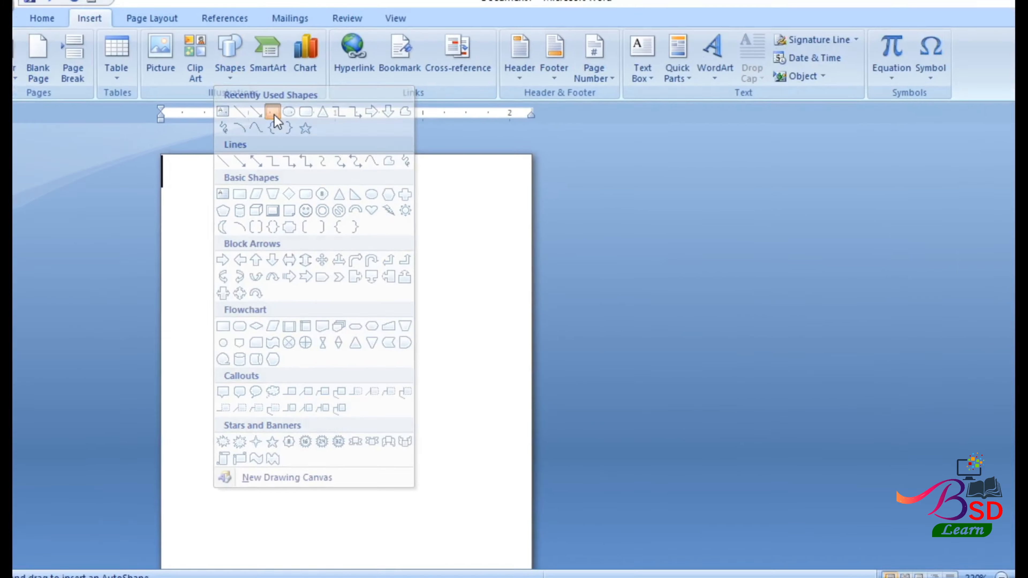
click(474, 39)
mouse_move(165, 170)
mouse_down()
mouse_move(213, 225)
mouse_move(502, 303)
mouse_up()
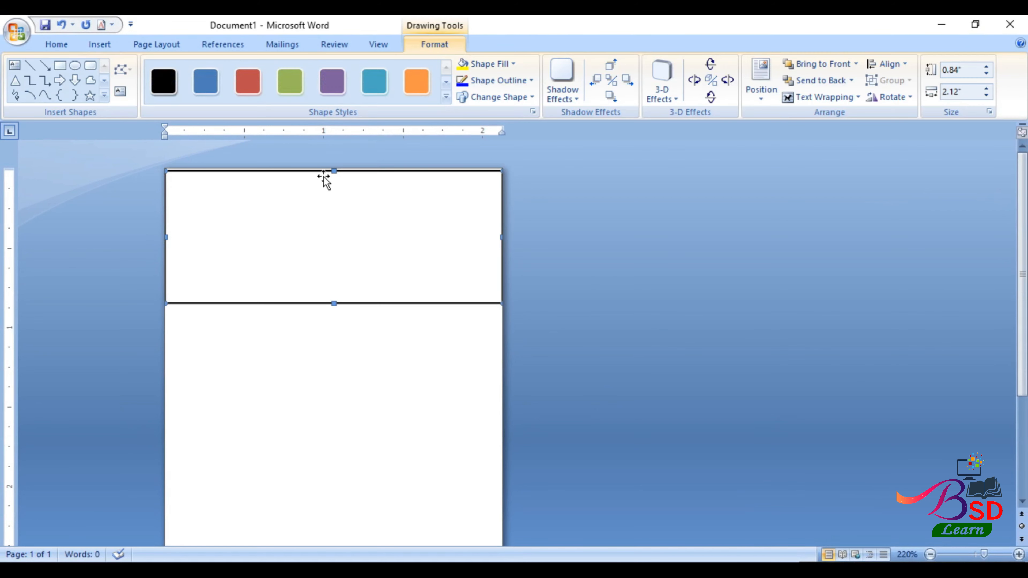
key(ctrl+Left)
key(ctrl+Up)
key(ctrl+Up)
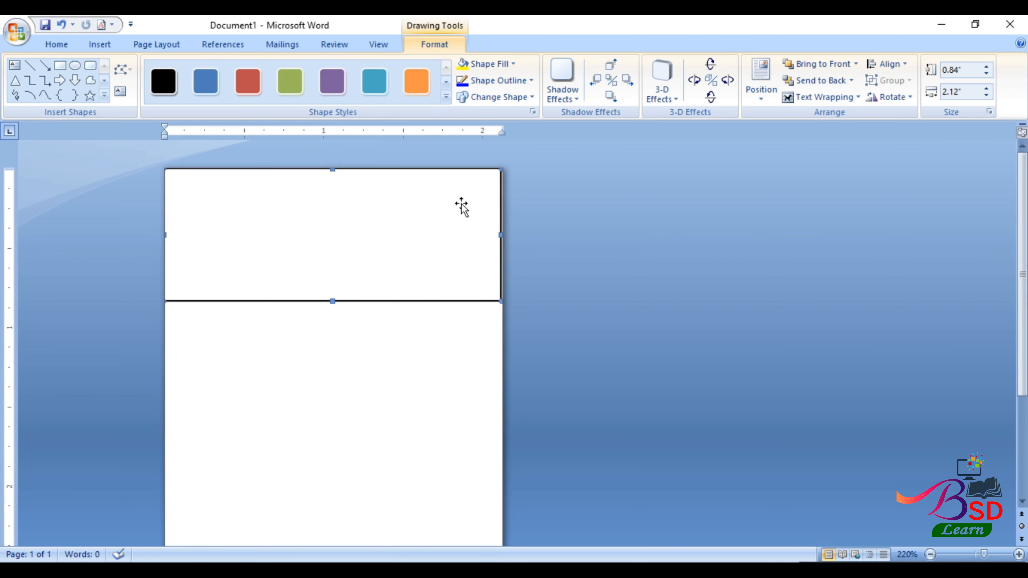
- Fill the rectangle orange with no outline and stretch it to the page edges
click(506, 64)
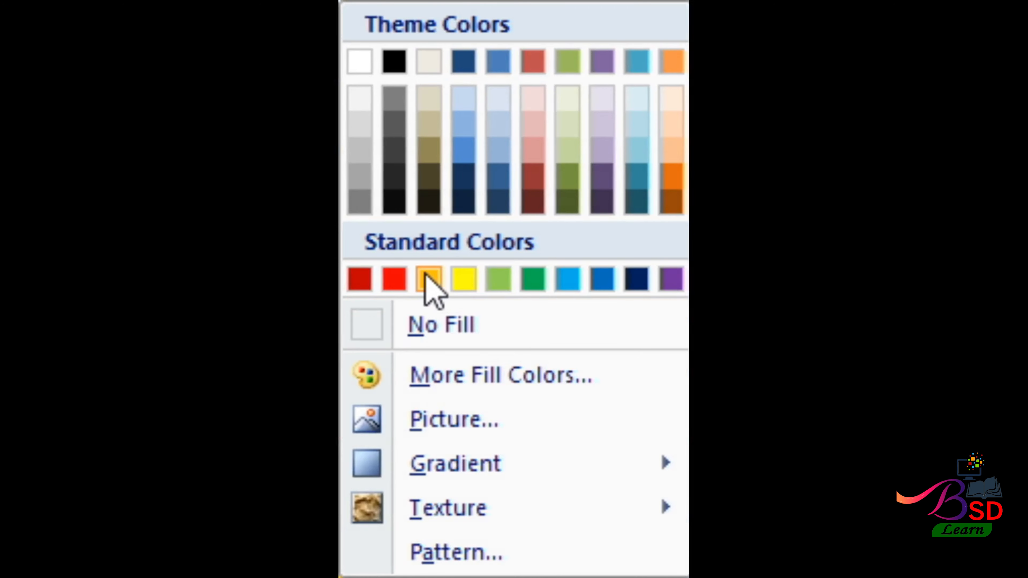
click(427, 279)
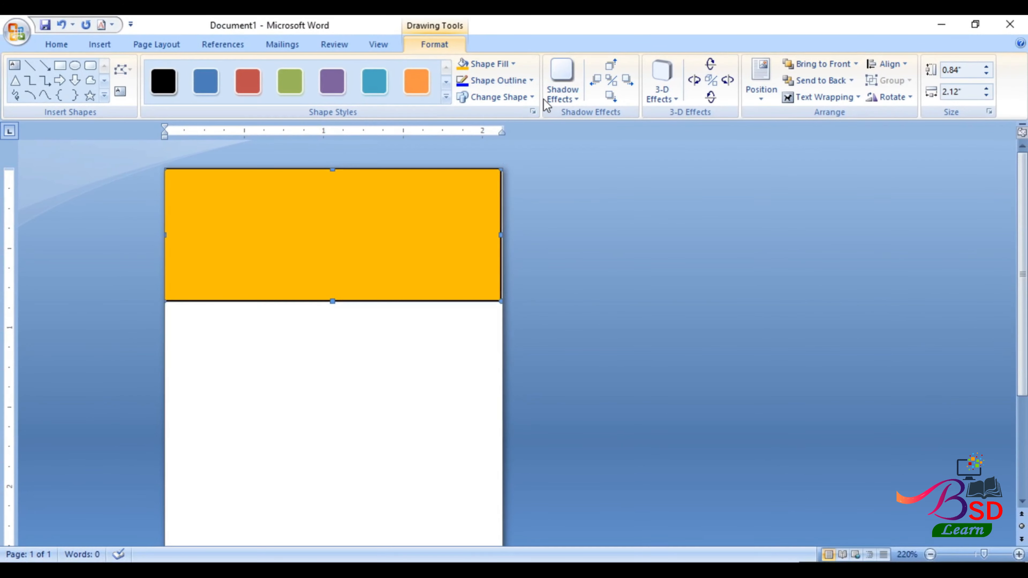
click(534, 80)
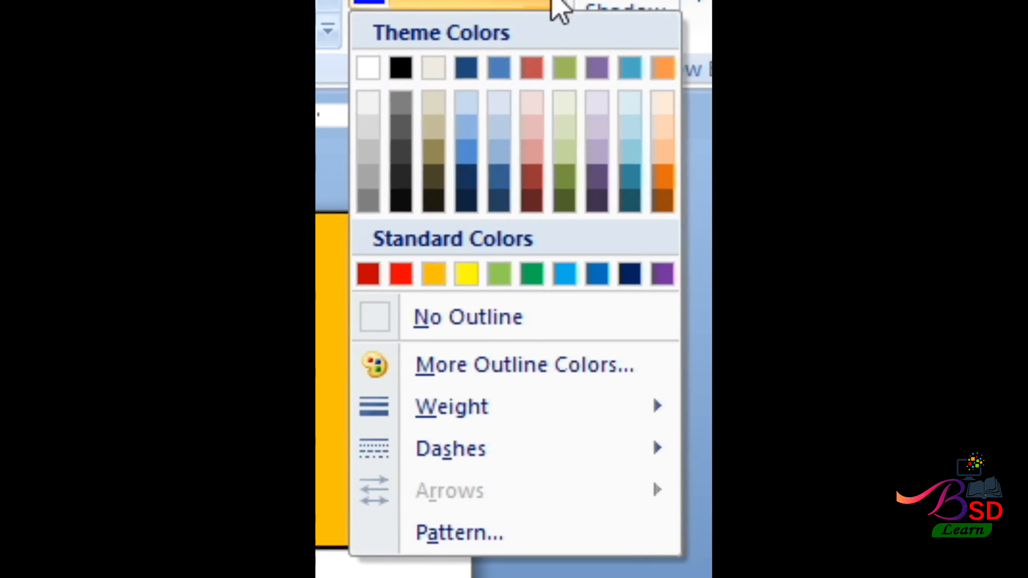
click(501, 211)
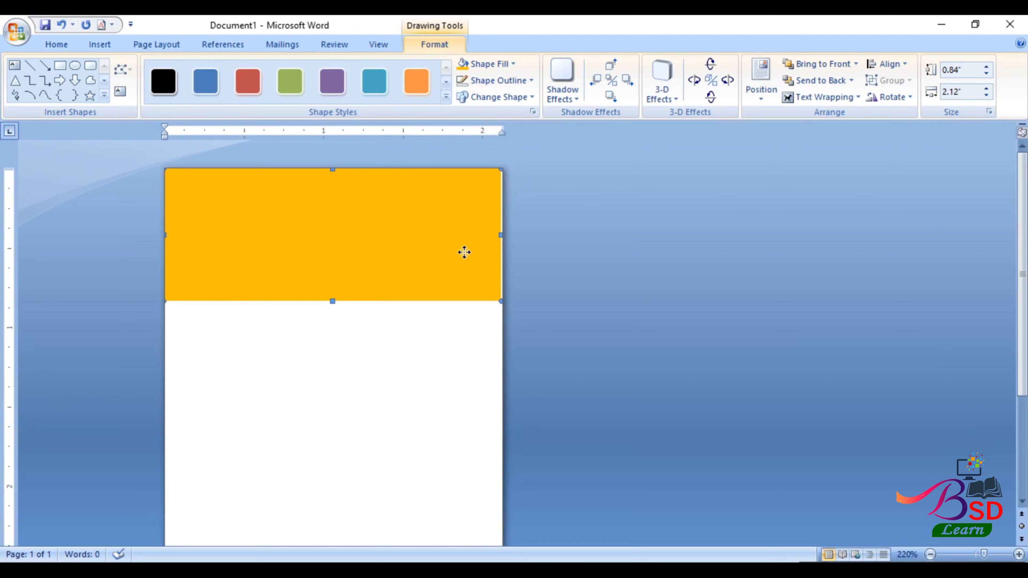
drag(468, 253, 471, 257)
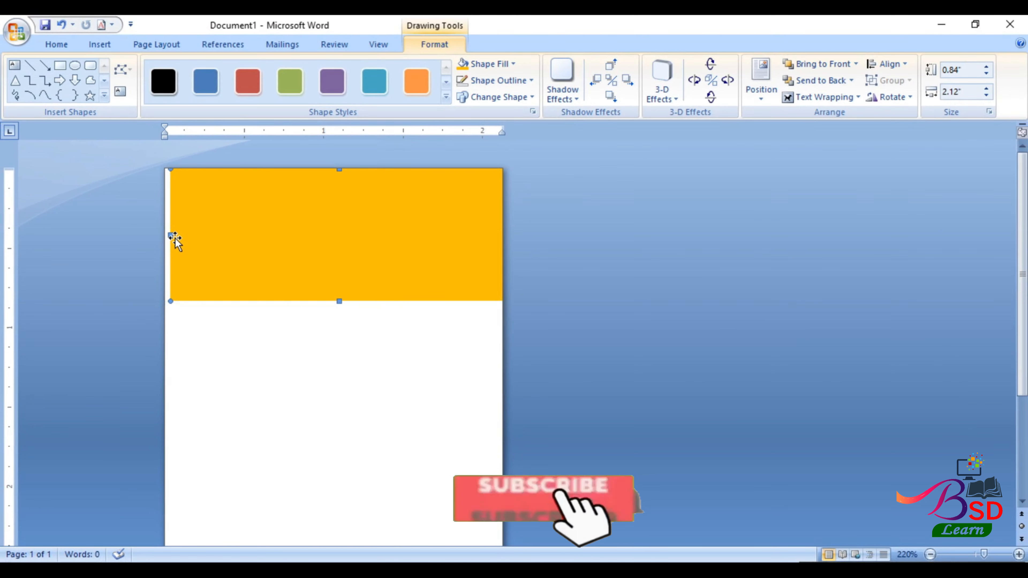
drag(171, 236, 159, 239)
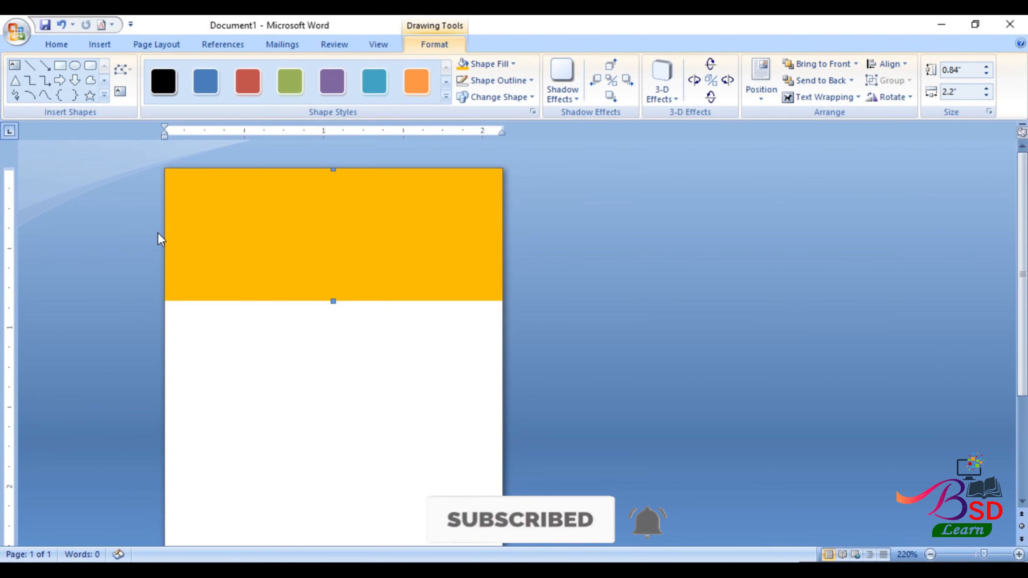
drag(333, 302, 333, 310)
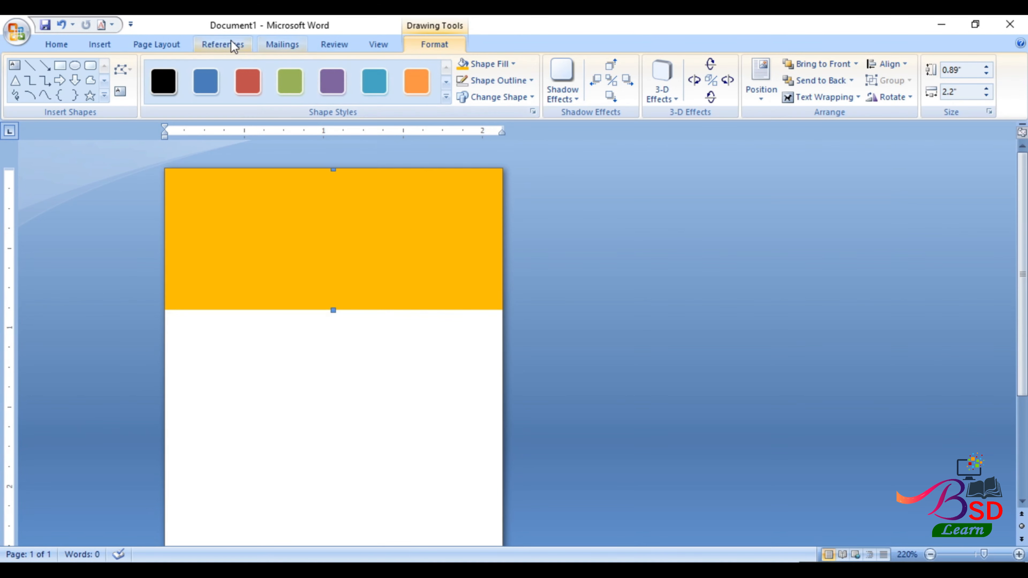
- Draw a centred rounded-rectangle frame overlapping the header's bottom edge
click(111, 42)
click(234, 76)
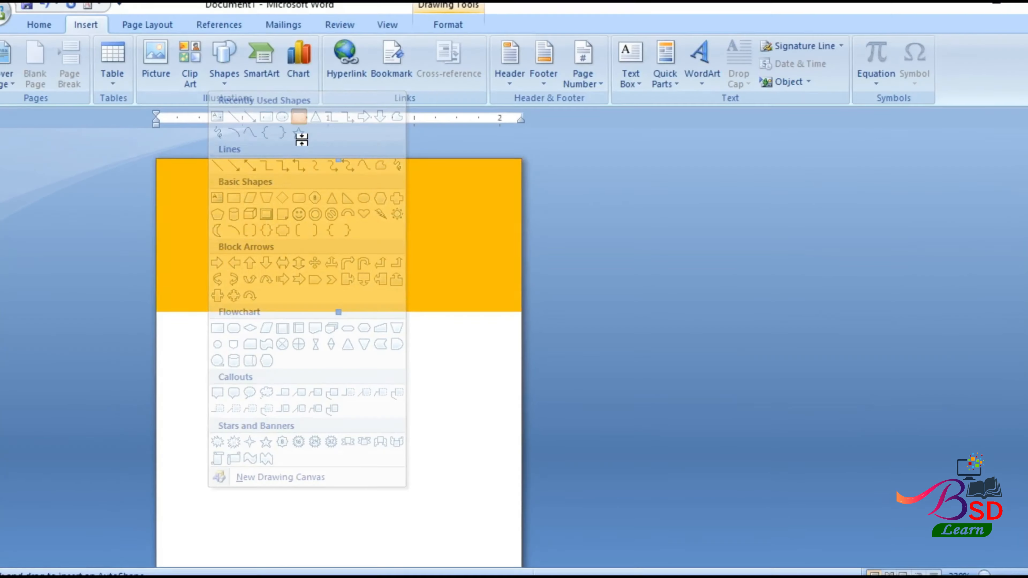
click(503, 39)
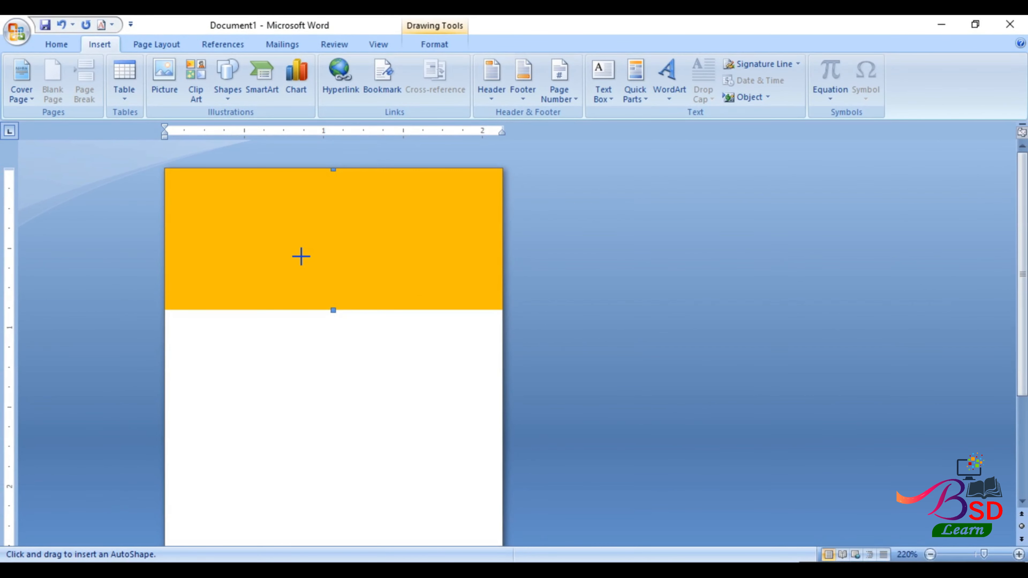
mouse_move(324, 321)
mouse_down()
mouse_move(336, 357)
mouse_move(391, 373)
mouse_up()
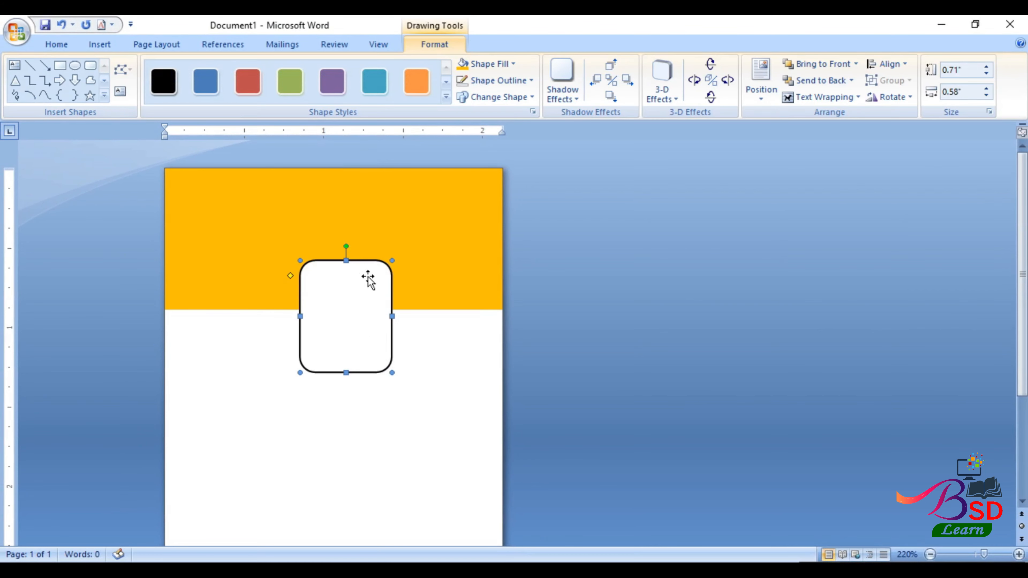
drag(357, 258, 352, 258)
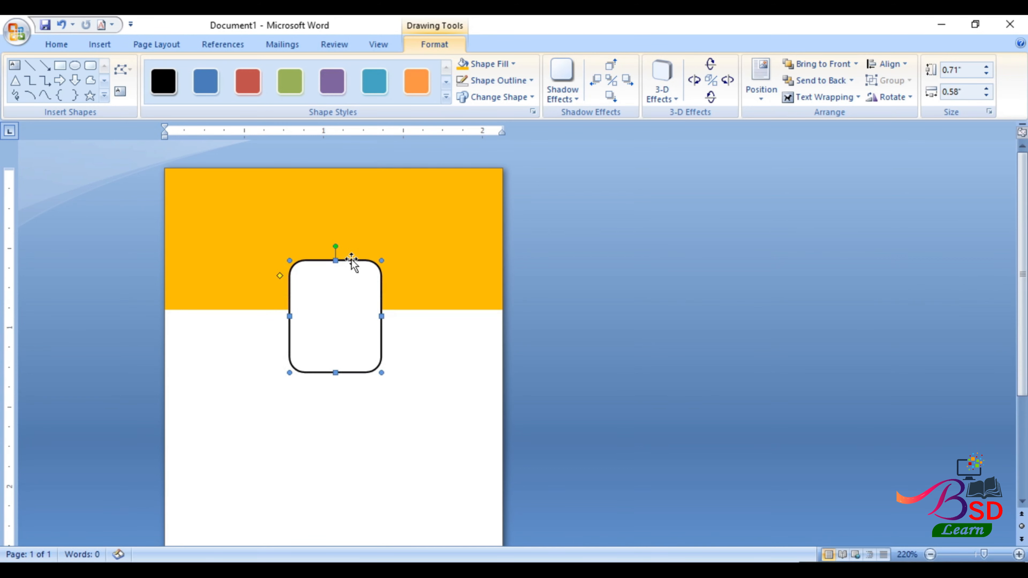
- Fill the frame with the GT 1 photo from Desktop\New folder (4)
click(514, 62)
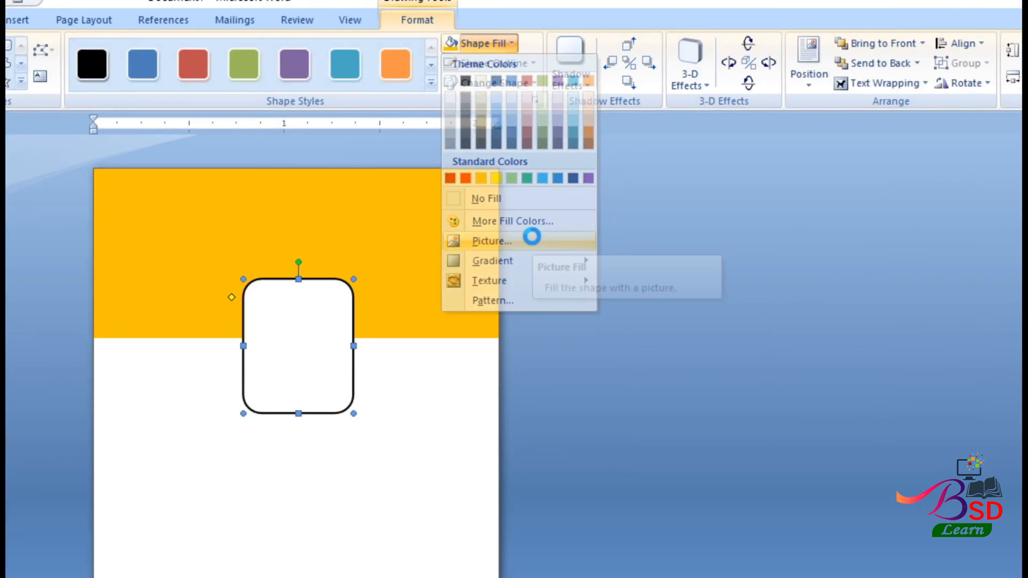
click(554, 425)
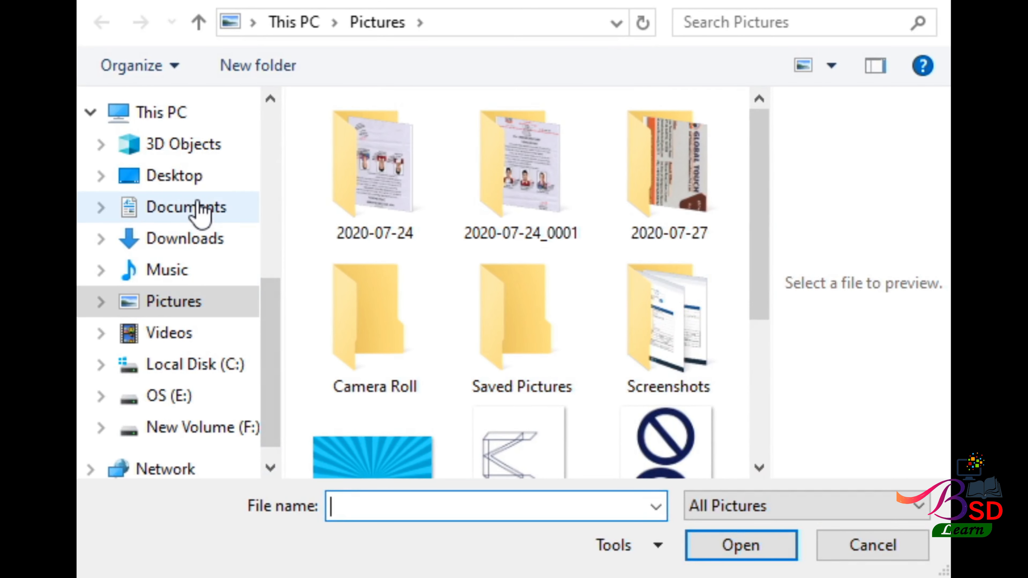
click(189, 178)
scroll(607, 268, down, 5)
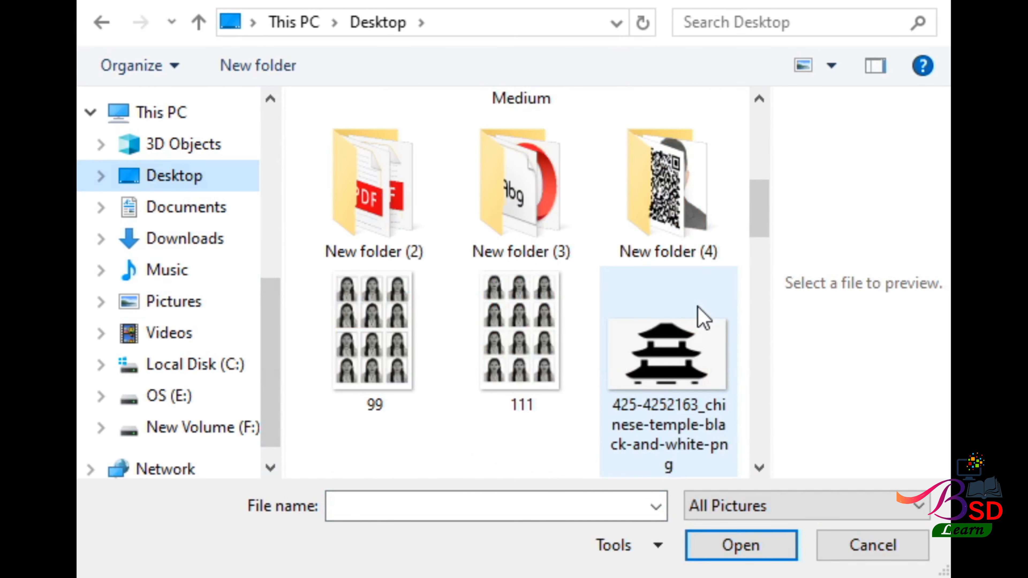
double_click(673, 234)
click(381, 191)
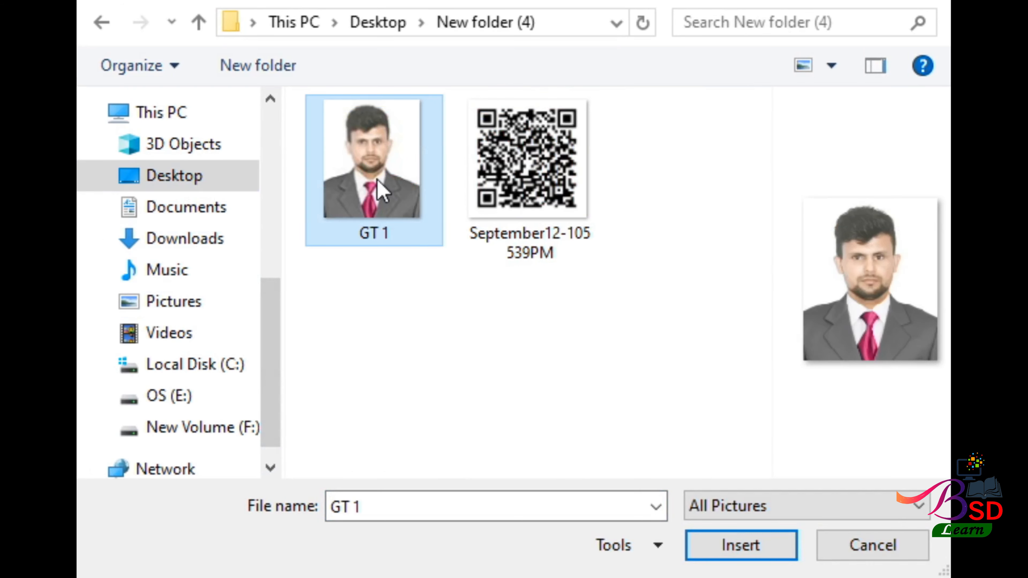
click(769, 526)
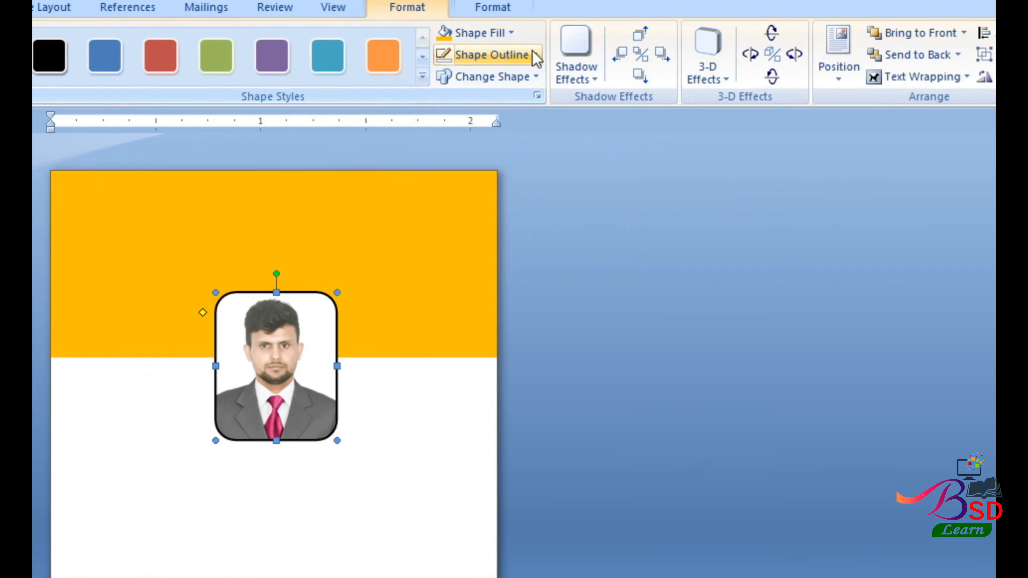
- Give the photo frame a 1½ pt dark blue outline
click(528, 81)
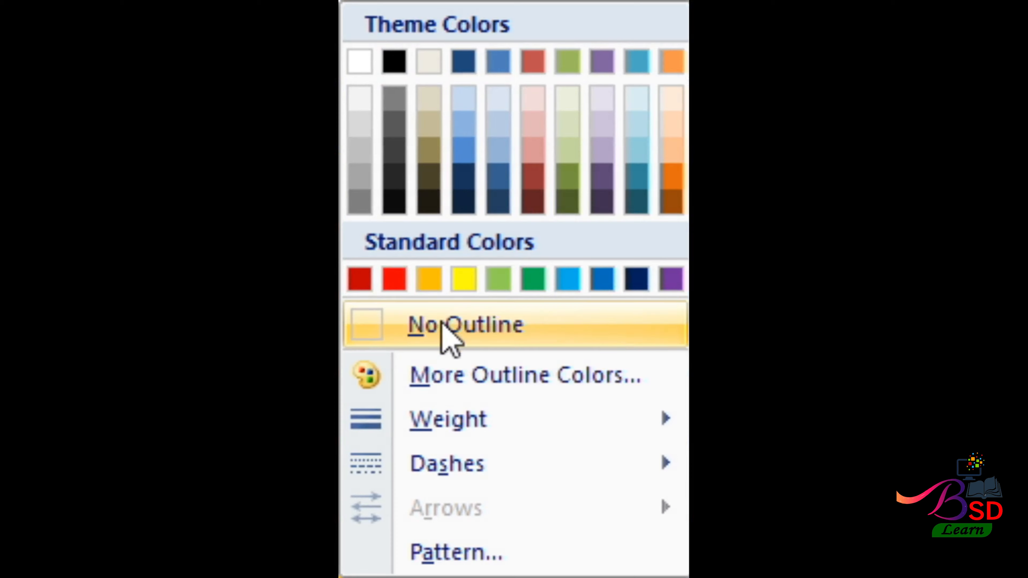
mouse_move(448, 420)
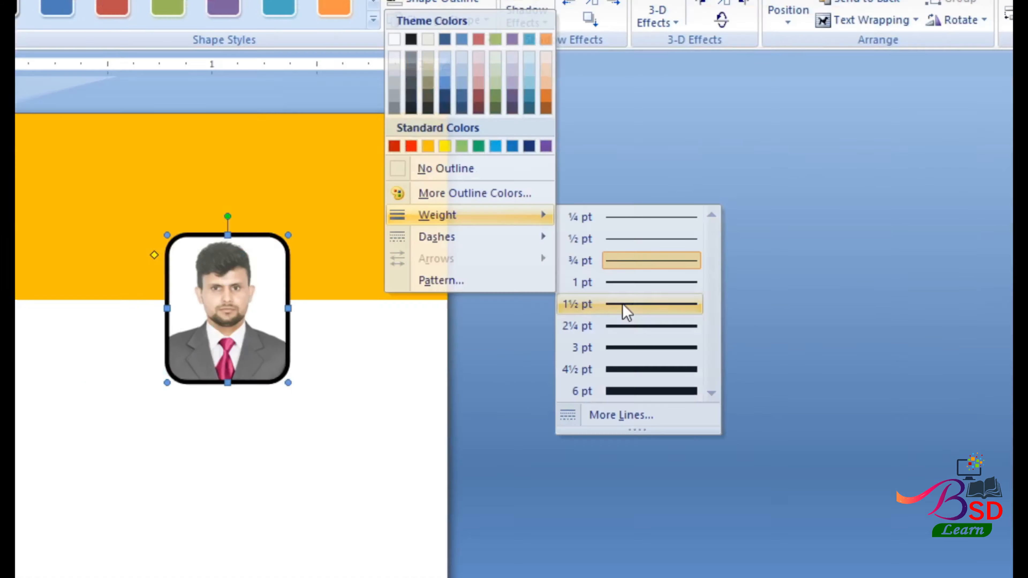
click(622, 302)
click(480, 1)
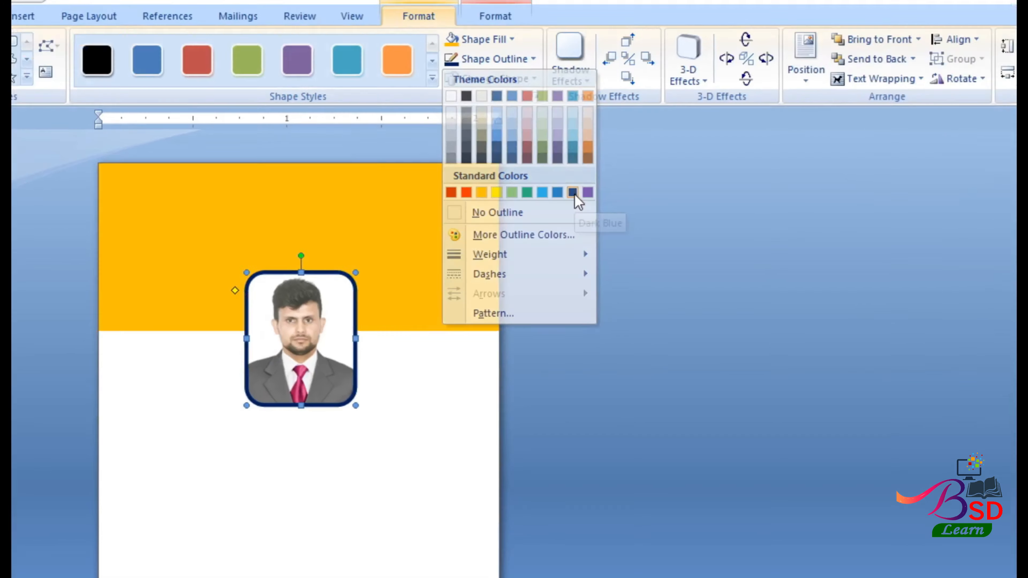
click(637, 279)
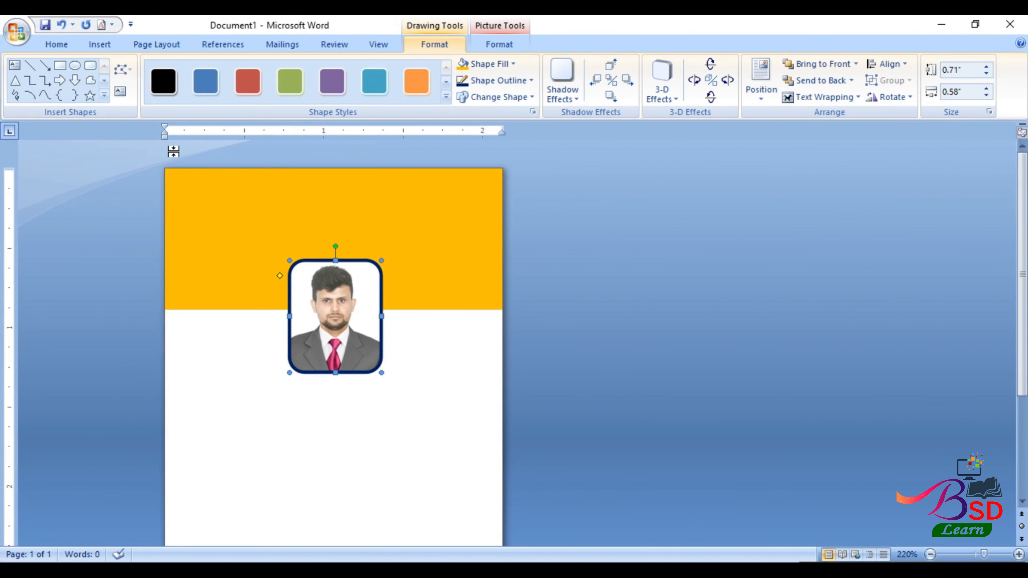
click(99, 44)
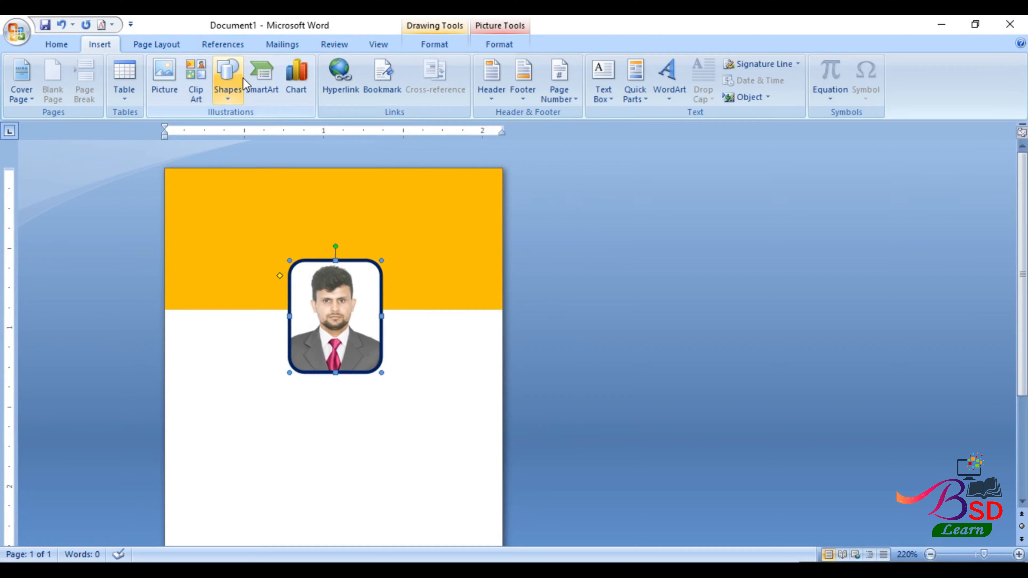
- Draw a text rectangle over the orange header and type the company text
click(243, 86)
click(277, 130)
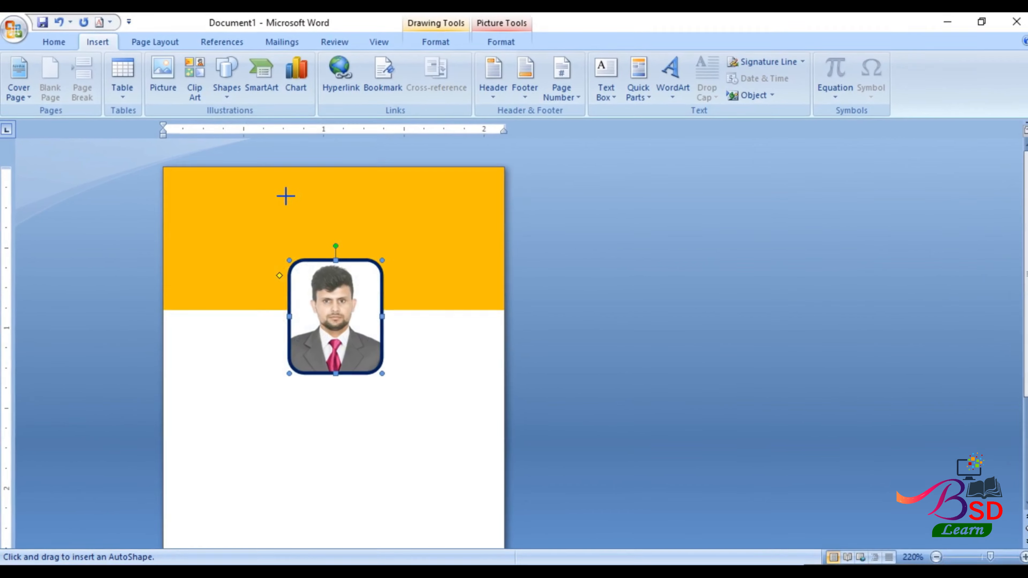
mouse_move(234, 177)
mouse_down()
mouse_move(310, 220)
mouse_move(482, 255)
mouse_up()
right_click(356, 207)
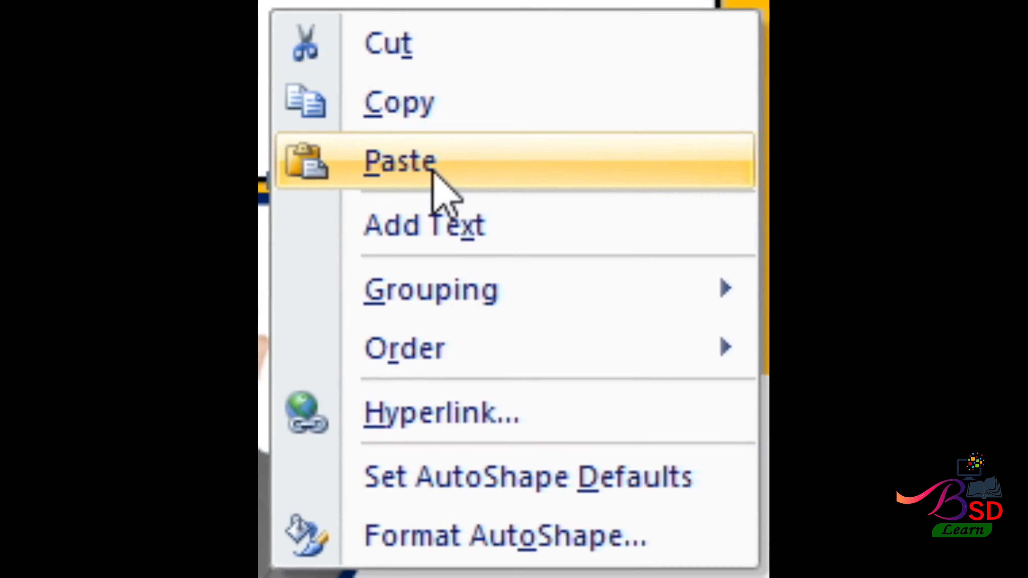
click(401, 268)
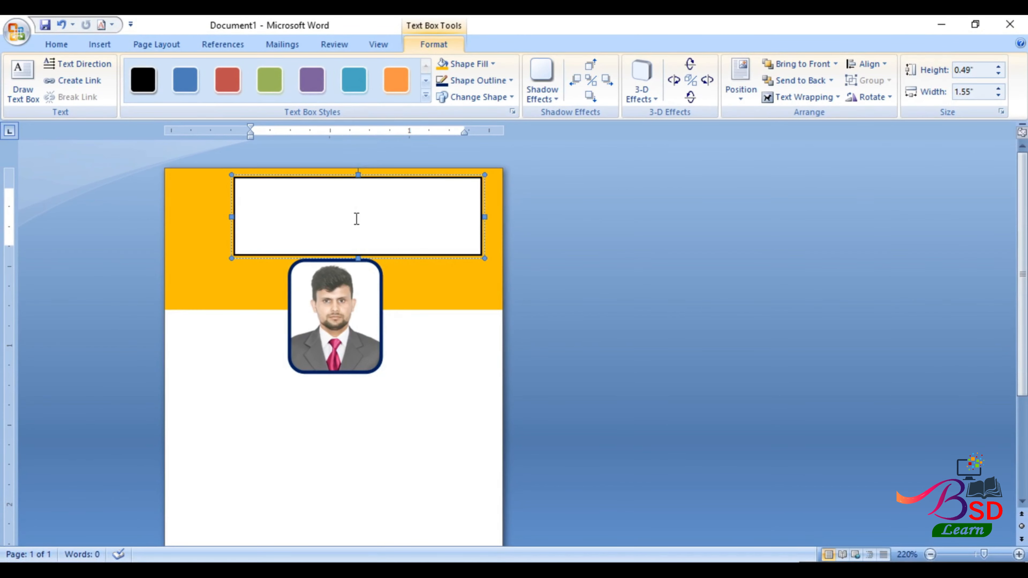
text(Company)
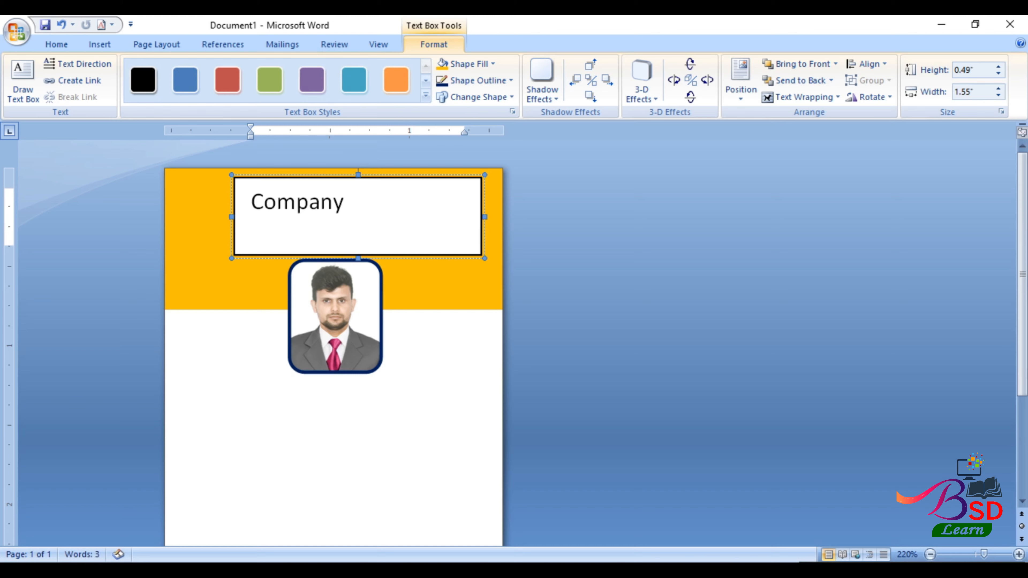
click(69, 20)
- Make the header text bold and centred with no space after paragraphs, and resize the box
click(66, 44)
click(258, 179)
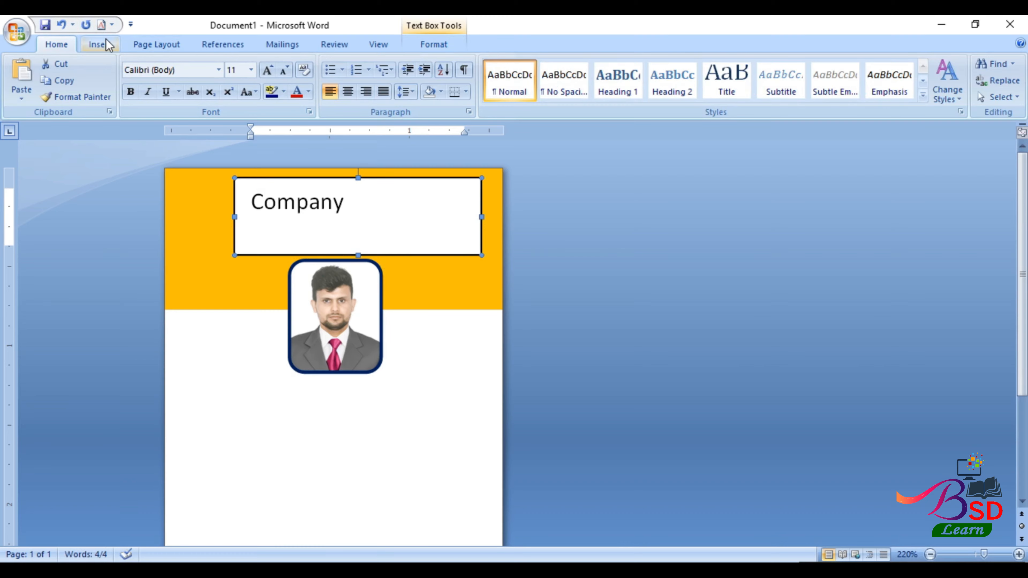
click(406, 92)
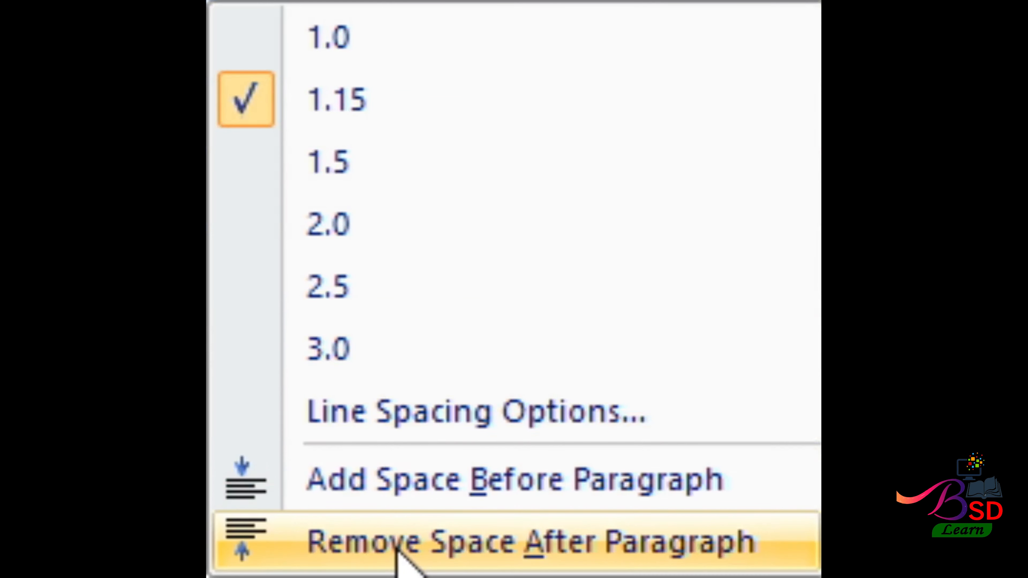
click(396, 550)
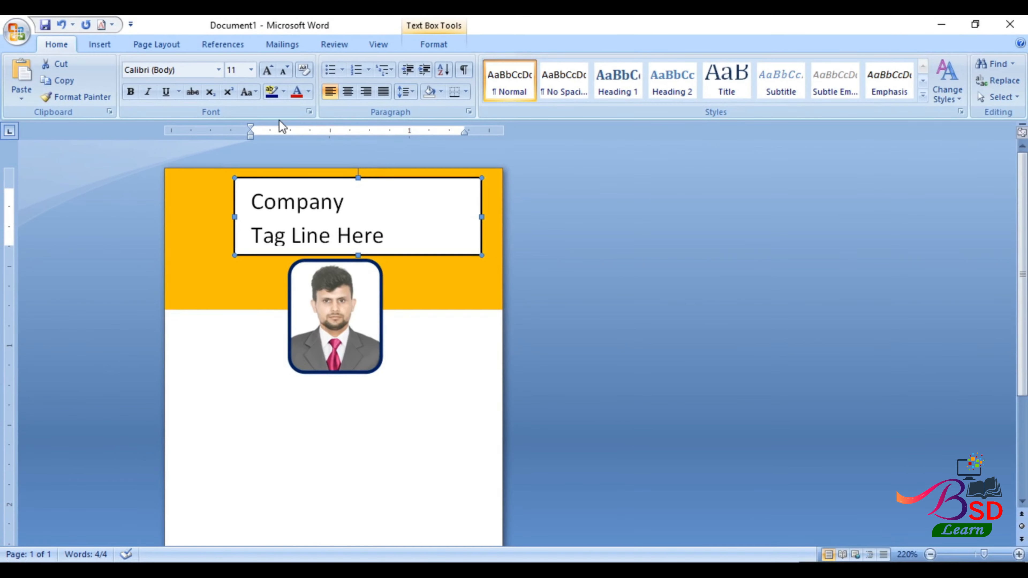
click(348, 91)
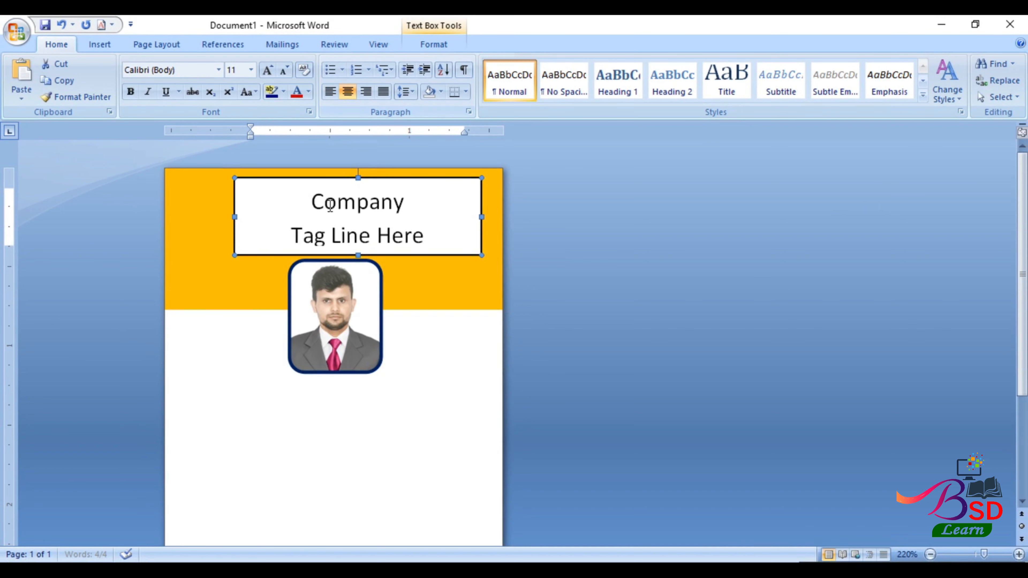
click(130, 92)
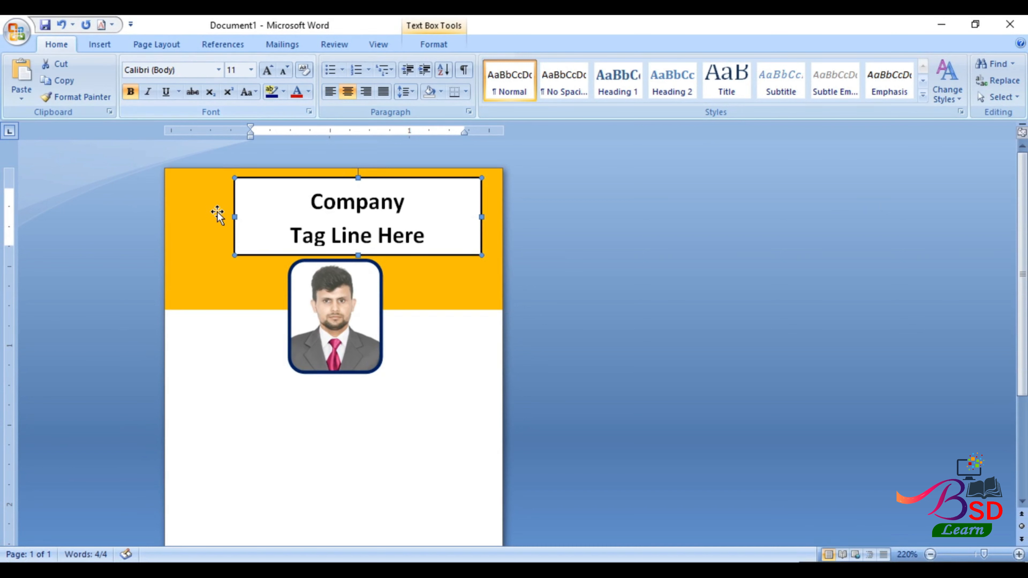
drag(229, 215, 204, 217)
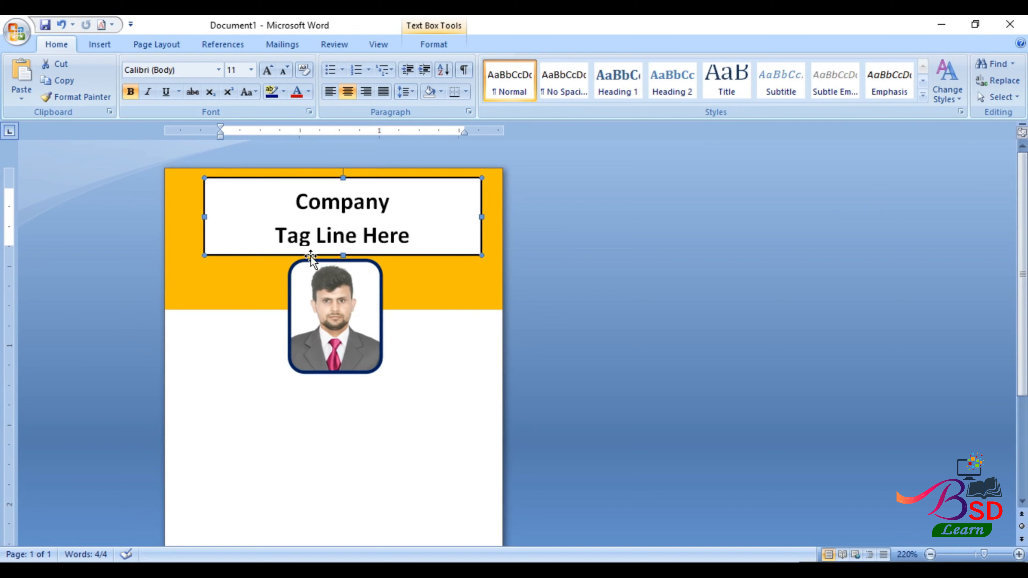
drag(344, 256, 345, 260)
- Give the header text box no fill and no outline
click(432, 45)
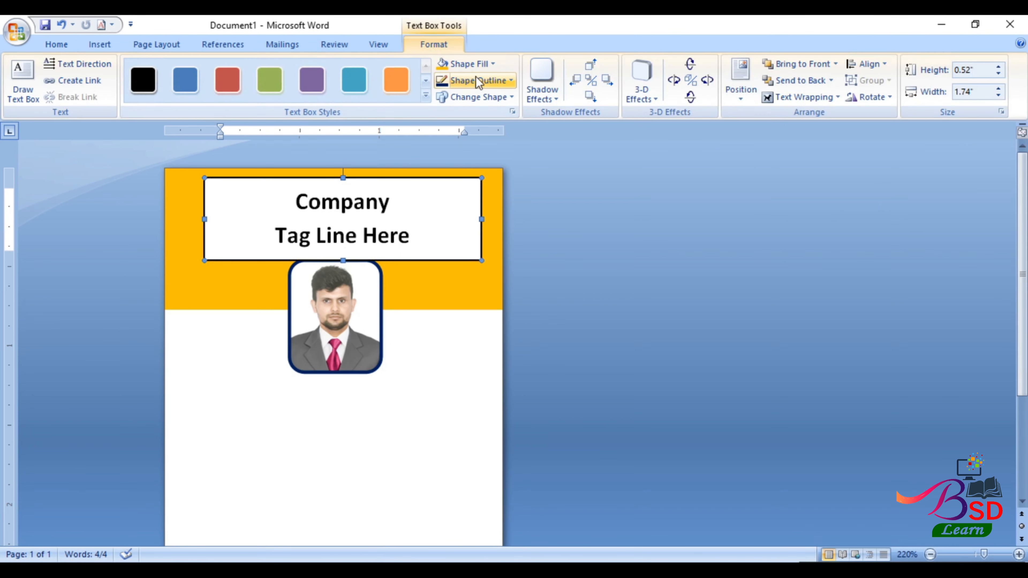
click(493, 64)
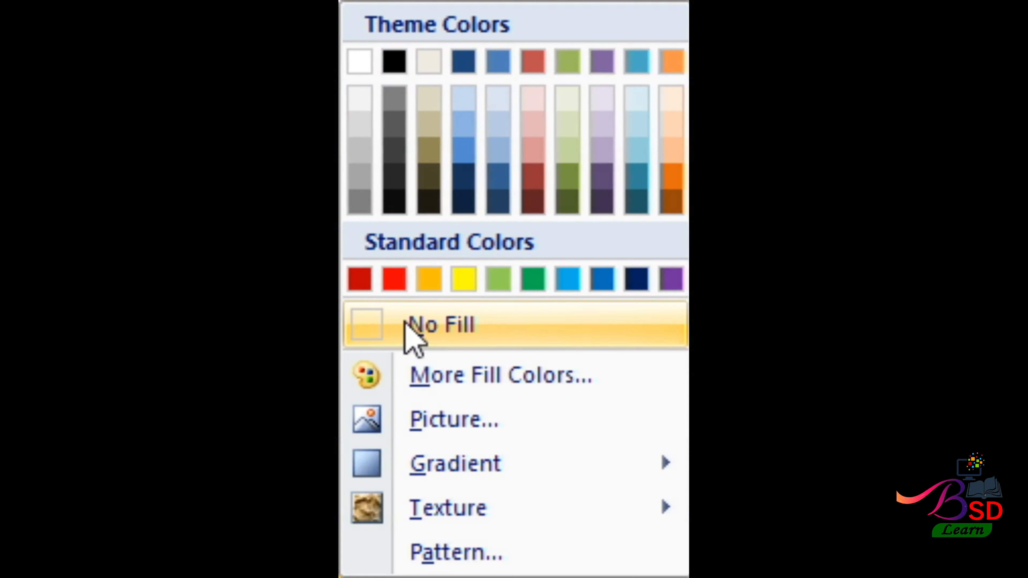
click(466, 204)
click(511, 81)
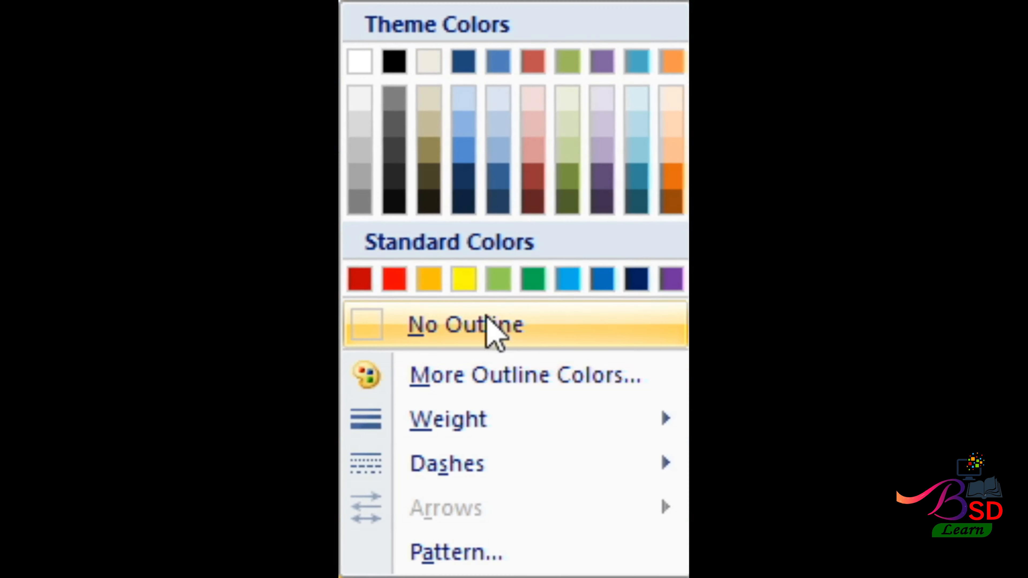
click(484, 205)
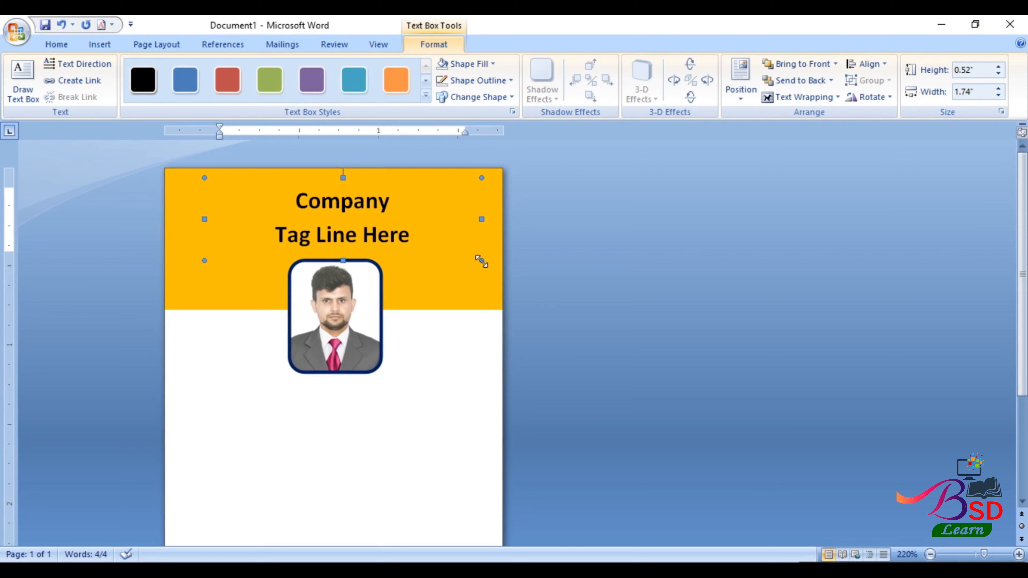
scroll(366, 302, down, 3)
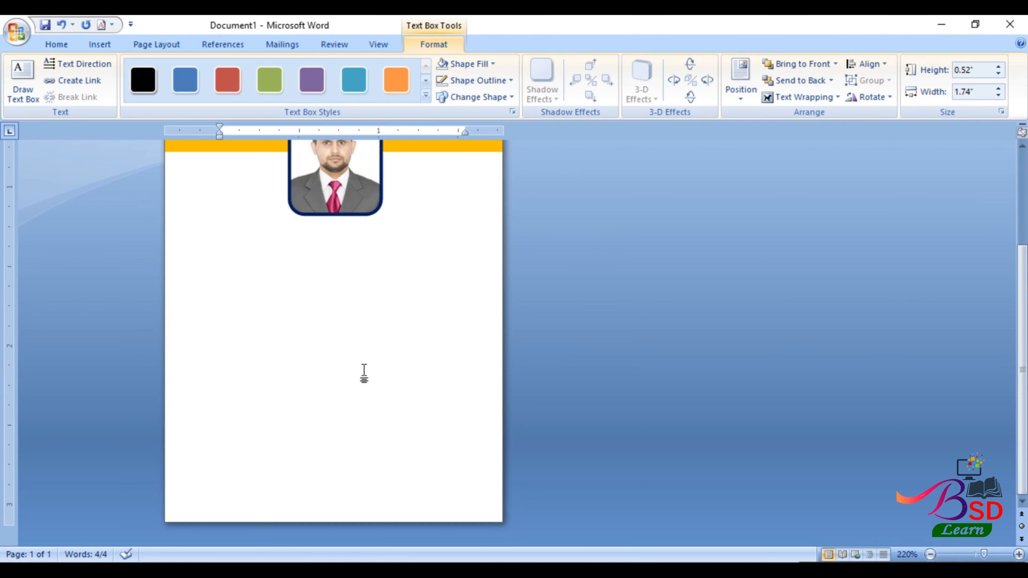
scroll(361, 374, up, 1)
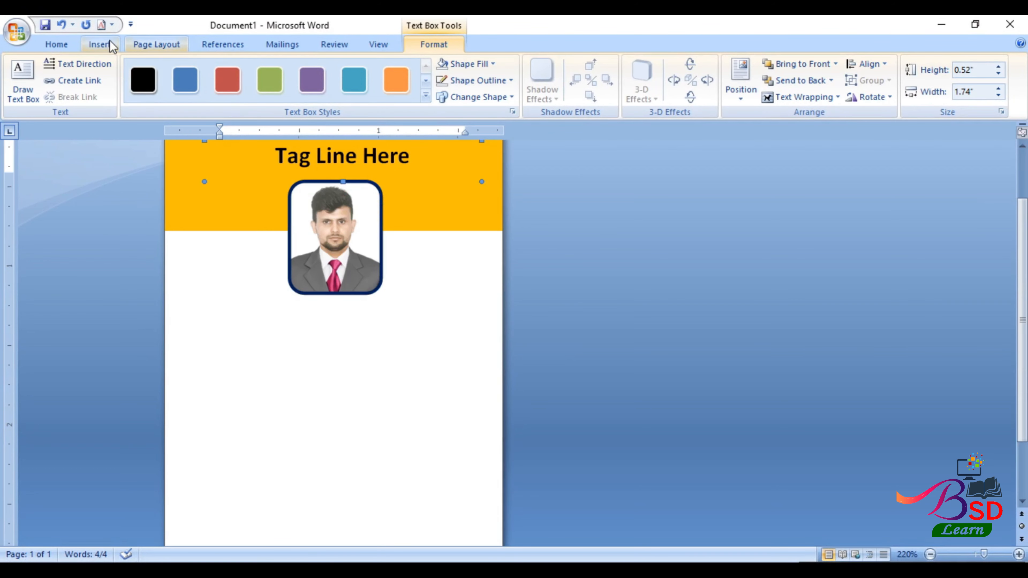
- Draw a text rectangle below the photo and type the person's name and title
click(110, 40)
click(229, 77)
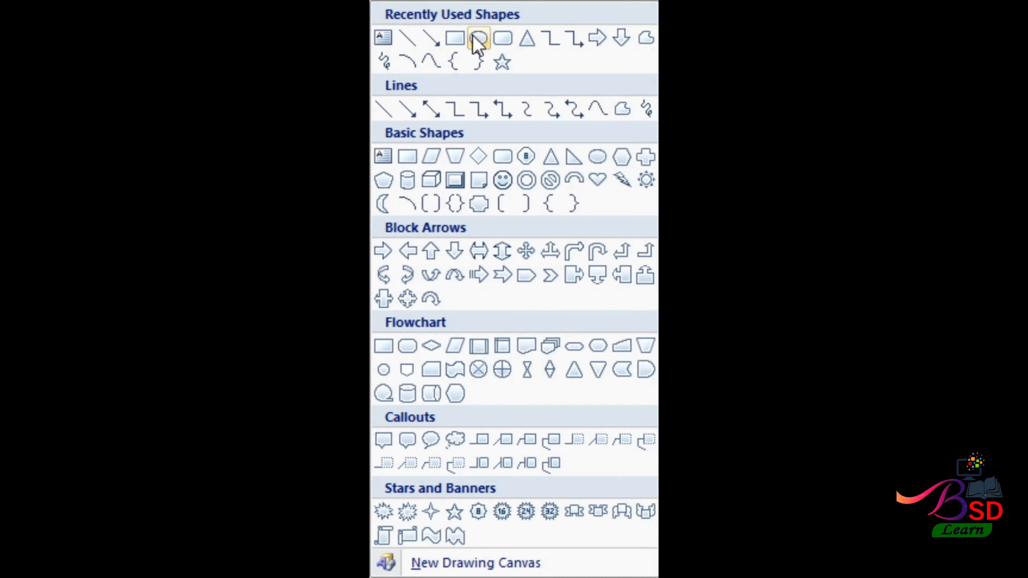
click(478, 40)
mouse_move(240, 307)
mouse_down()
mouse_move(298, 356)
mouse_move(419, 376)
mouse_move(432, 392)
mouse_up()
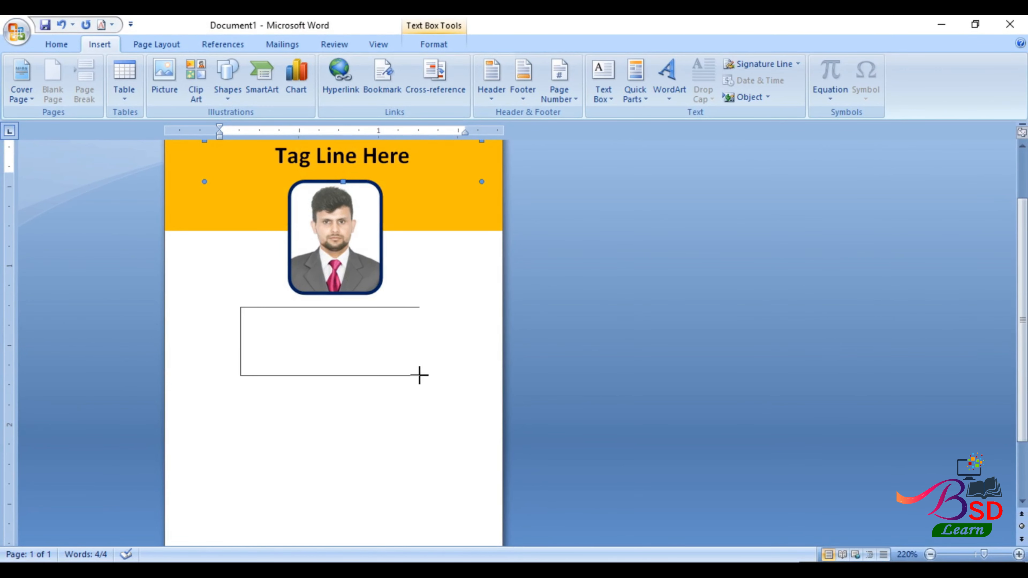
right_click(361, 343)
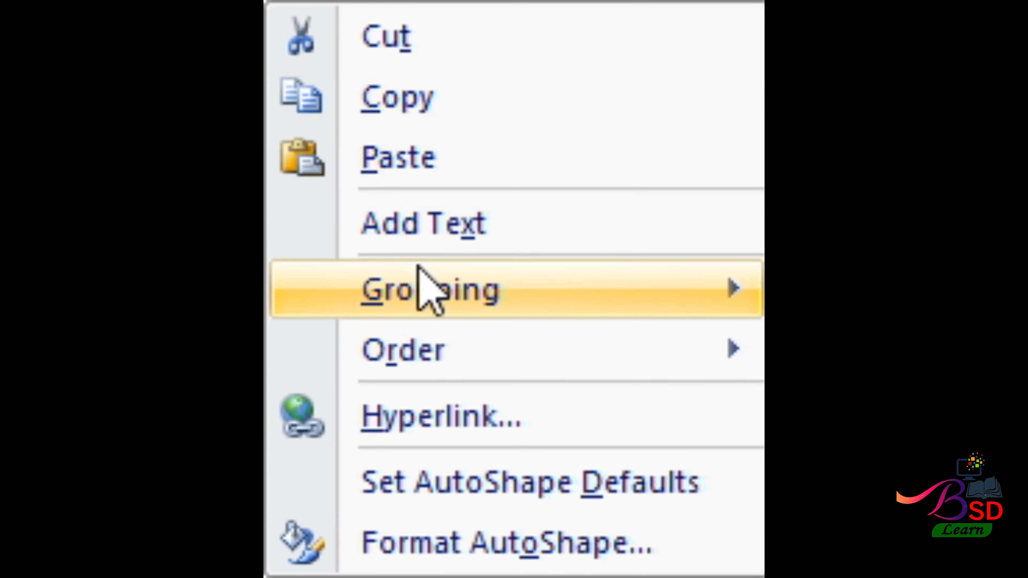
click(417, 234)
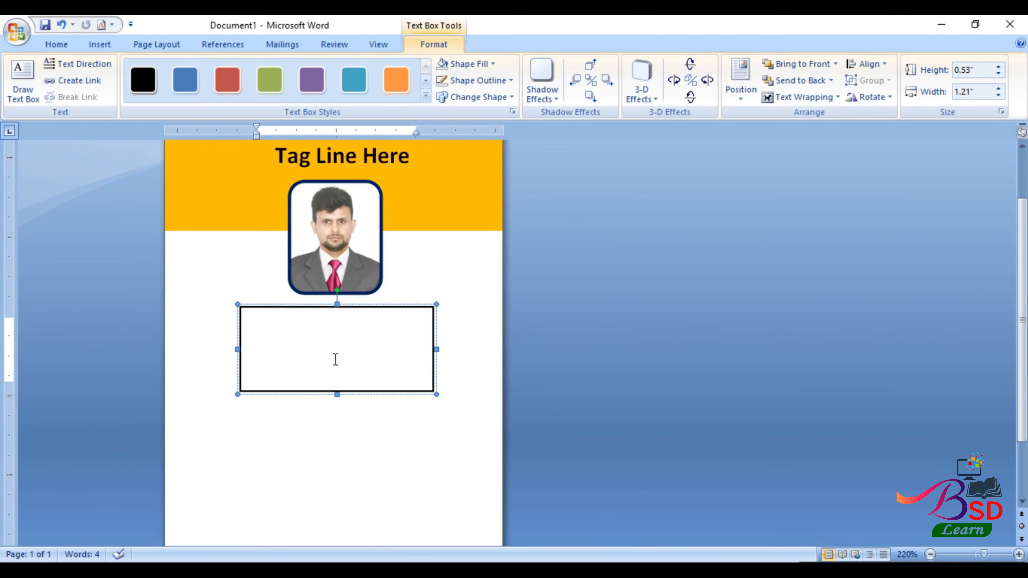
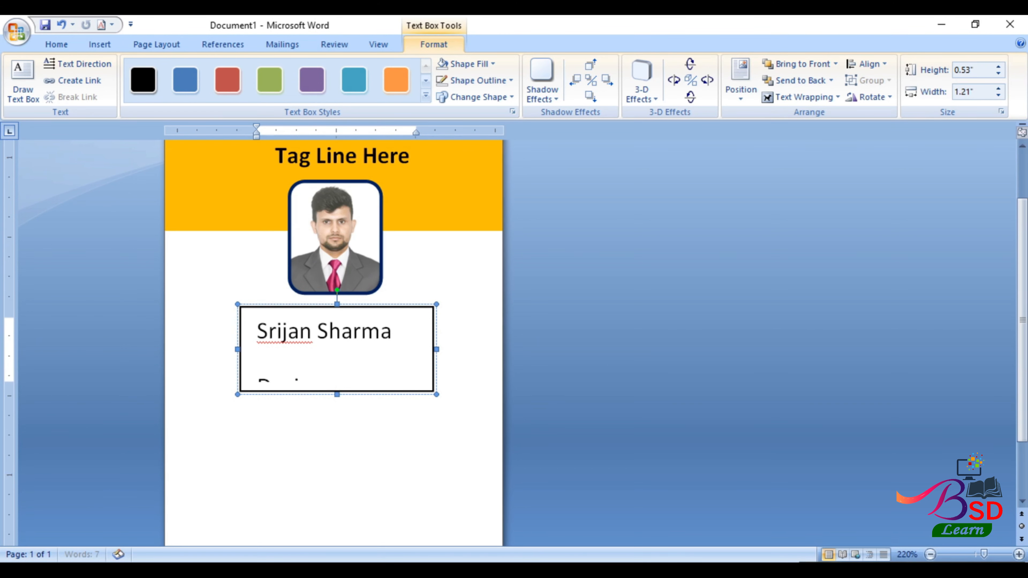
click(91, 44)
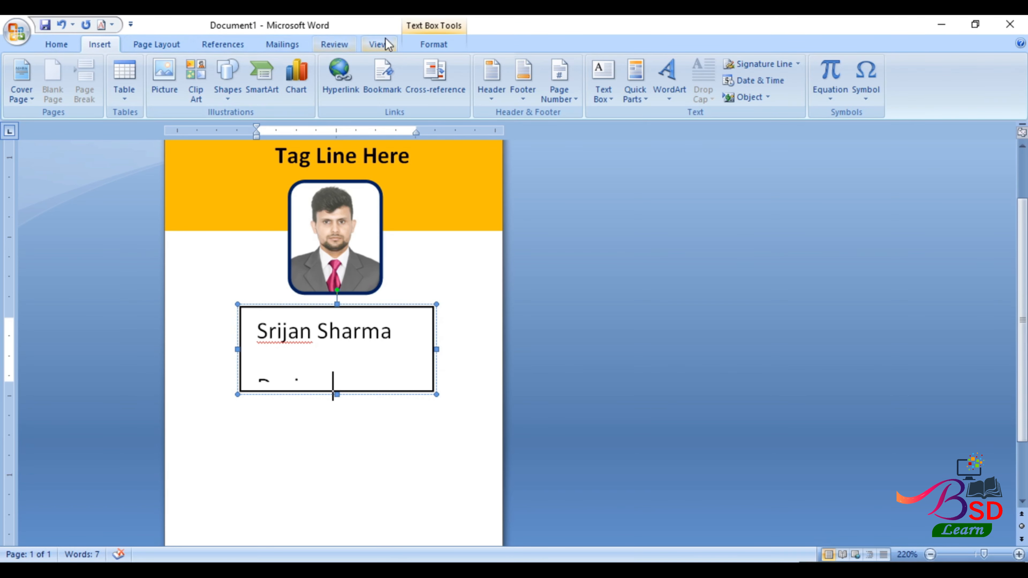
- Remove the space after paragraphs in the name box and centre its lines
click(65, 45)
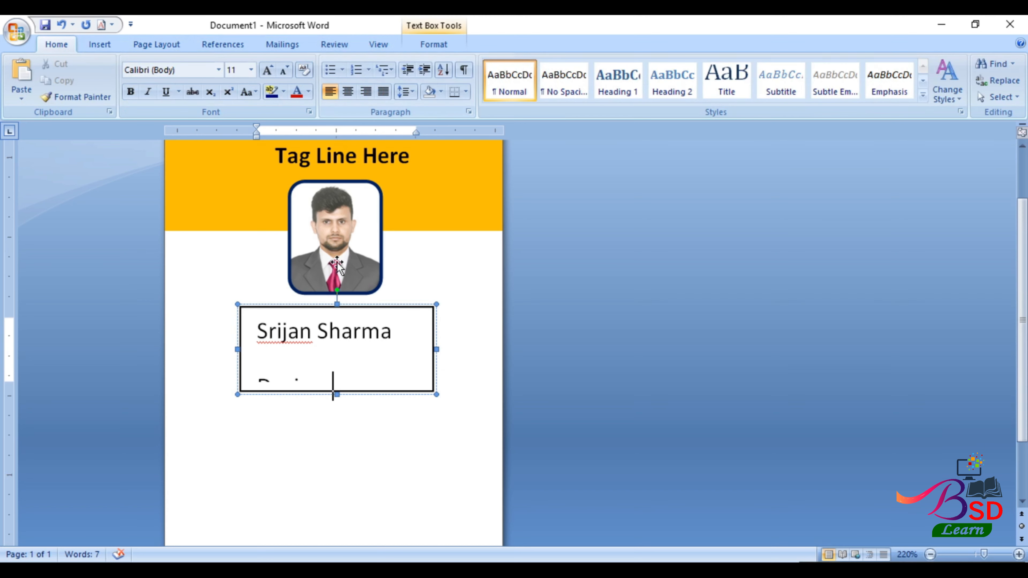
click(350, 304)
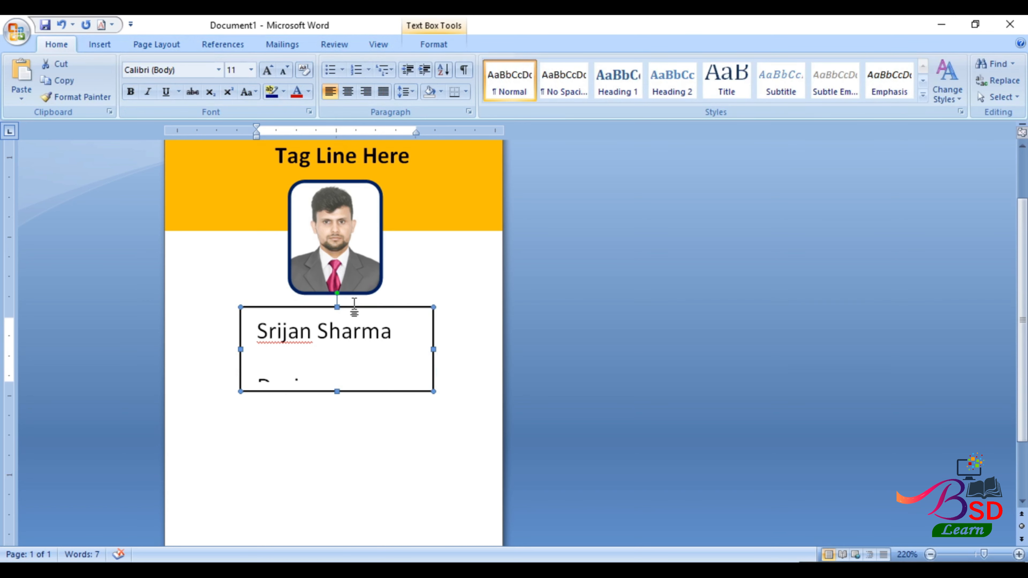
click(97, 46)
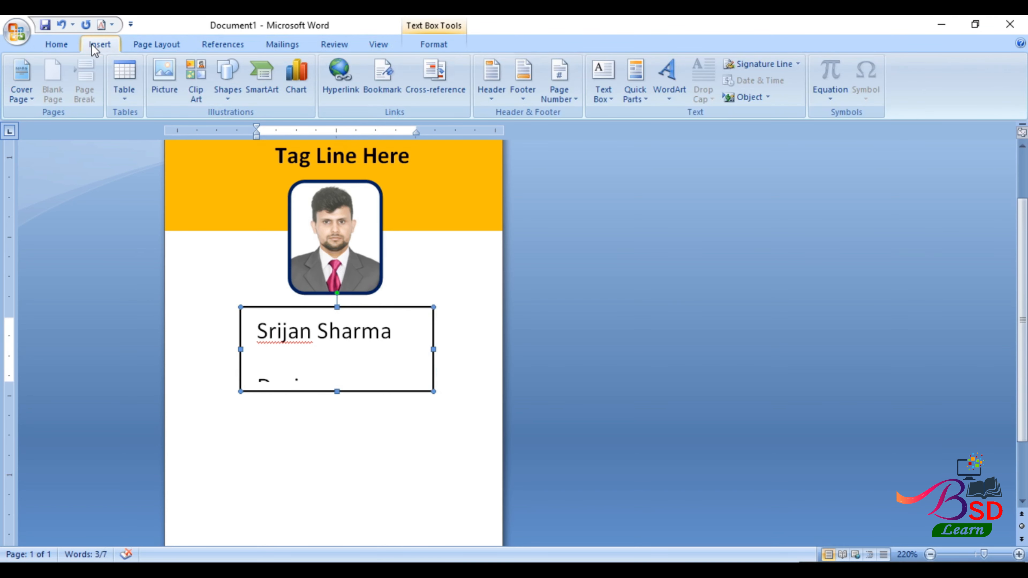
click(56, 46)
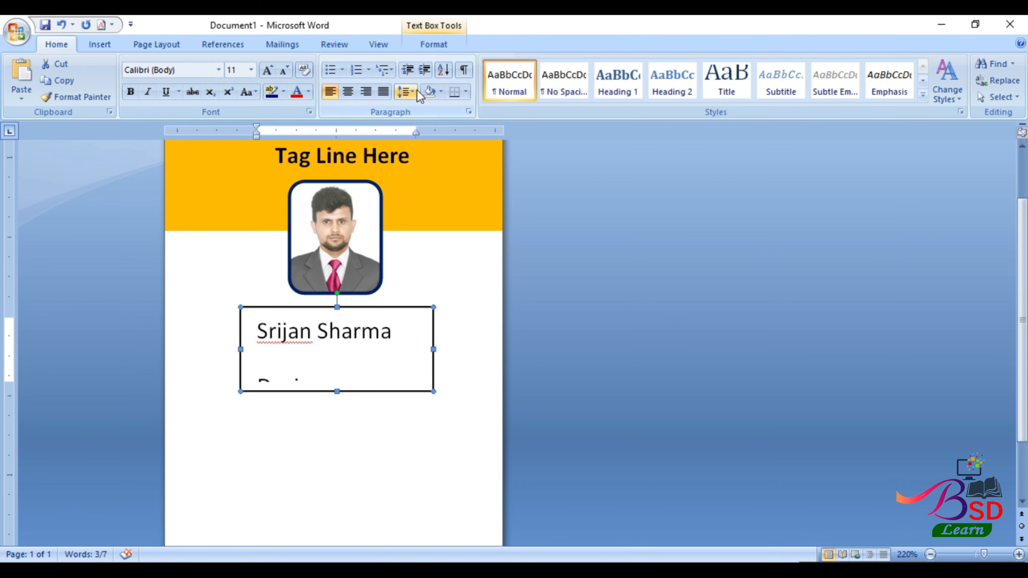
click(406, 91)
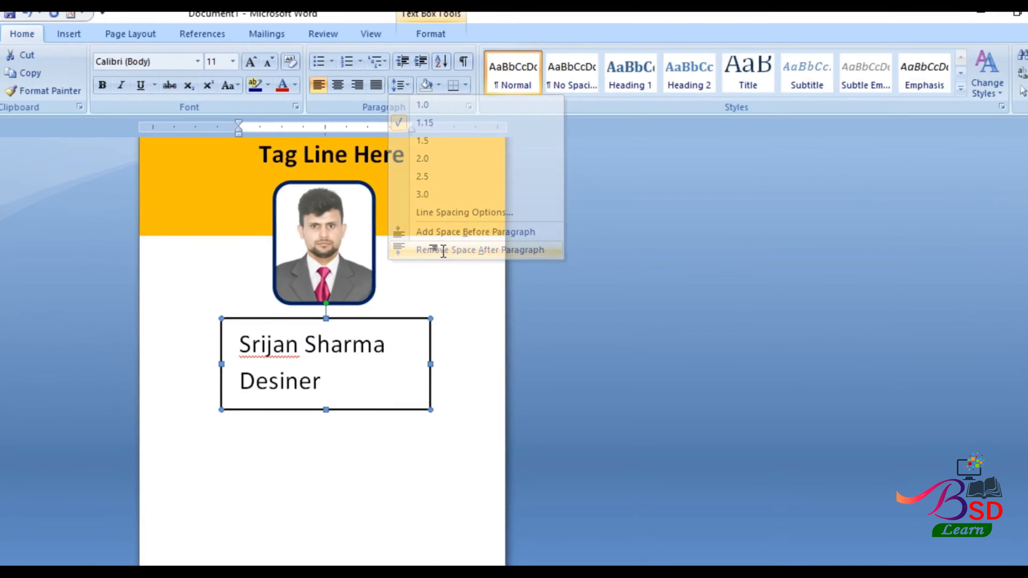
click(398, 538)
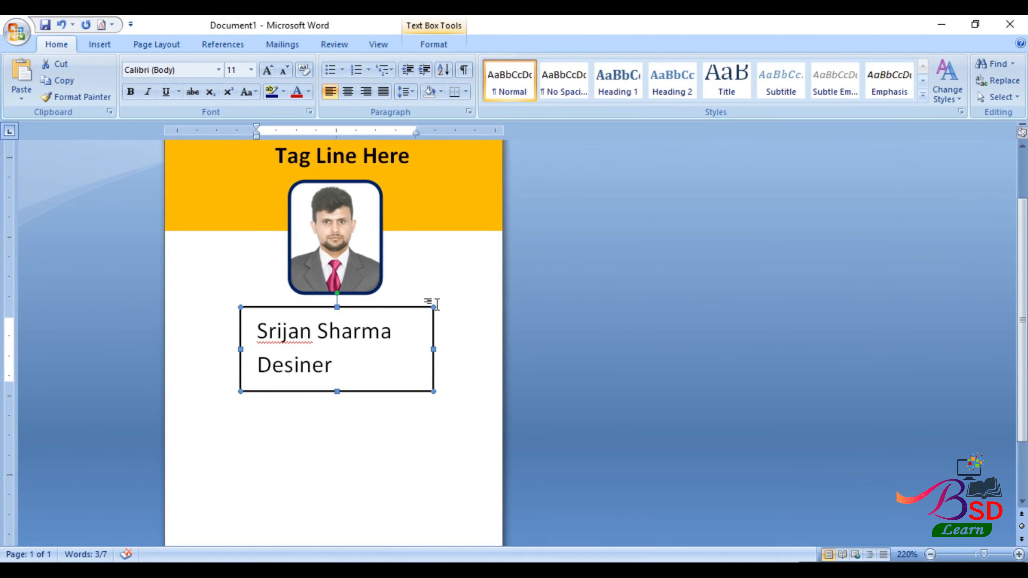
click(346, 96)
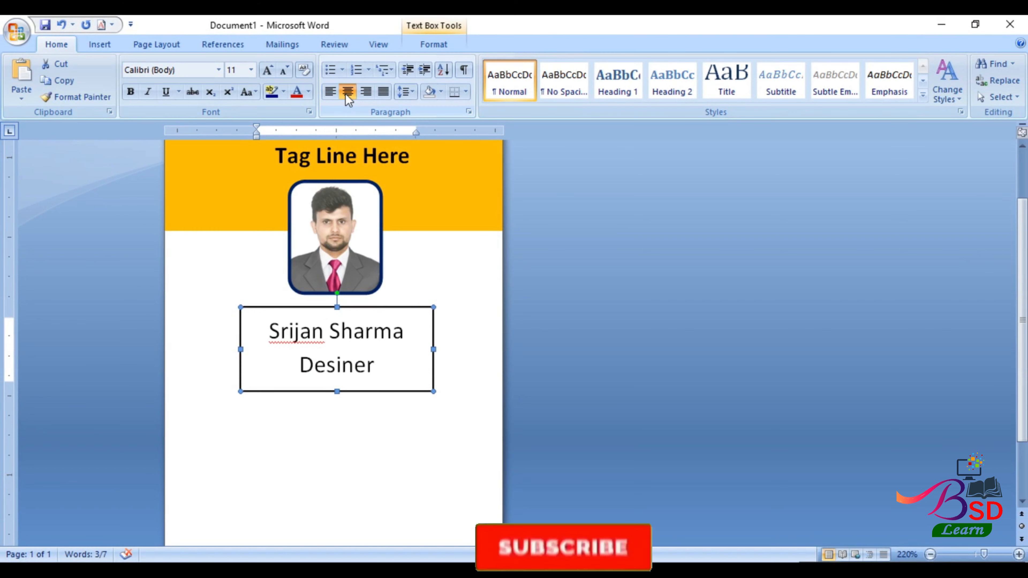
- Correct the title to 'Designer' and remove the name box's border
click(341, 365)
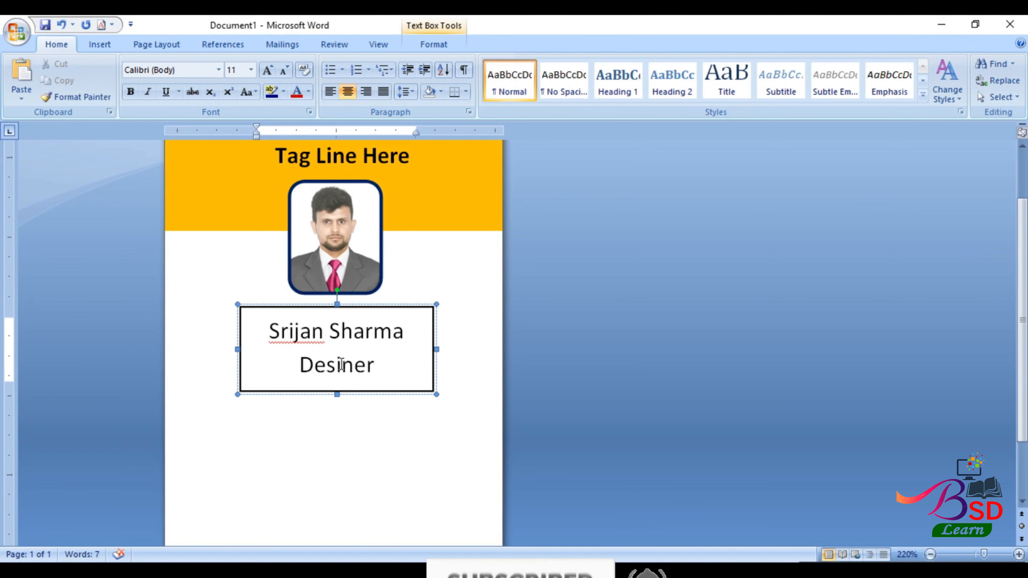
text(g)
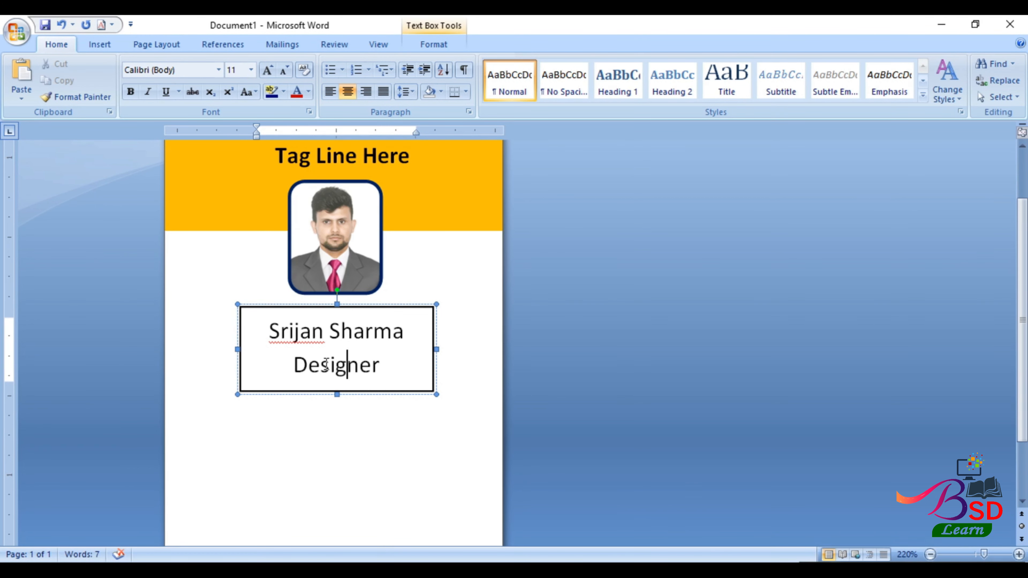
click(434, 44)
click(488, 83)
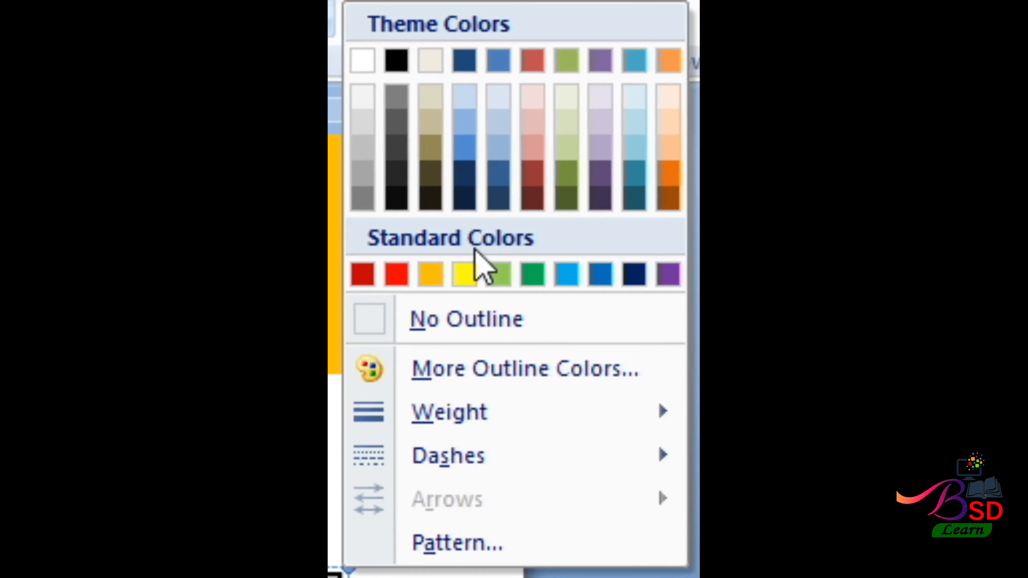
click(450, 317)
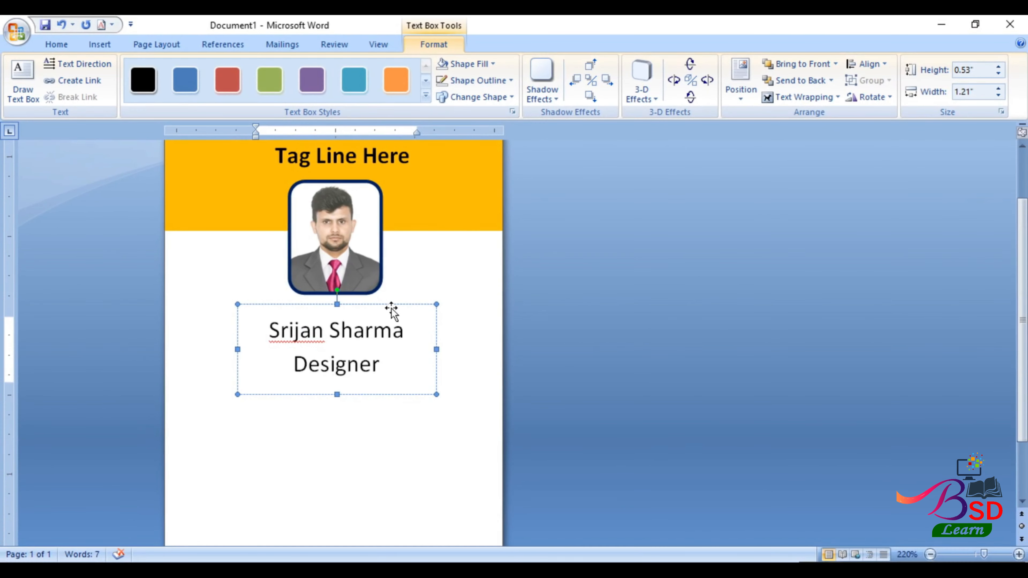
- Format the name and title in bold Monotype Corsiva, grown to size 12
click(64, 44)
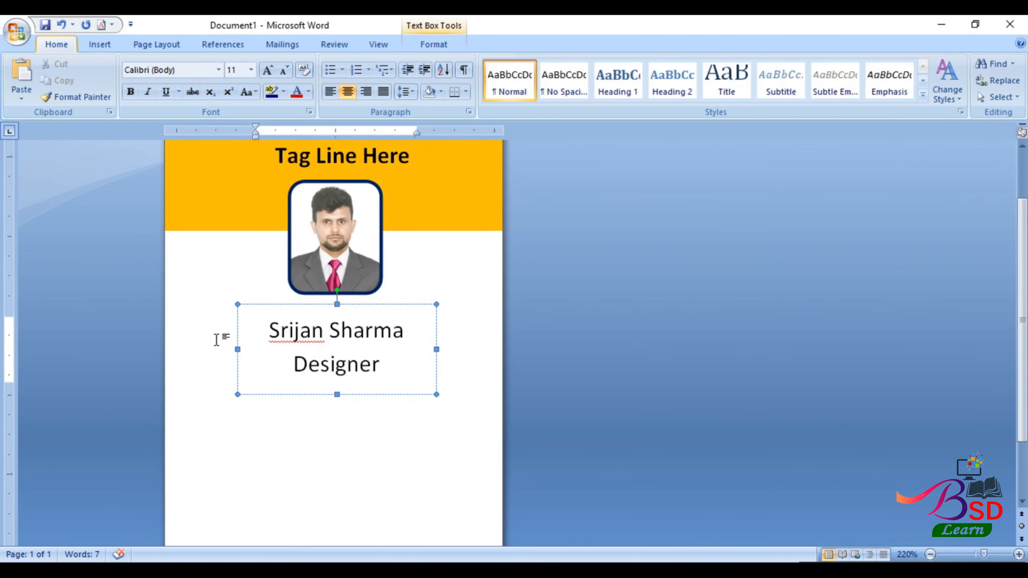
click(257, 305)
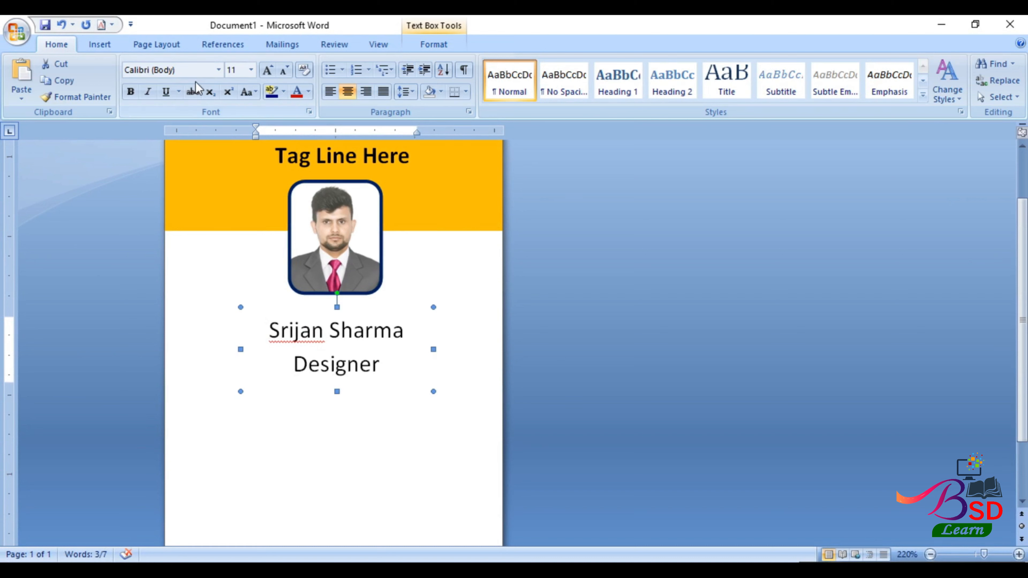
click(192, 72)
text(Monotype Corsiva)
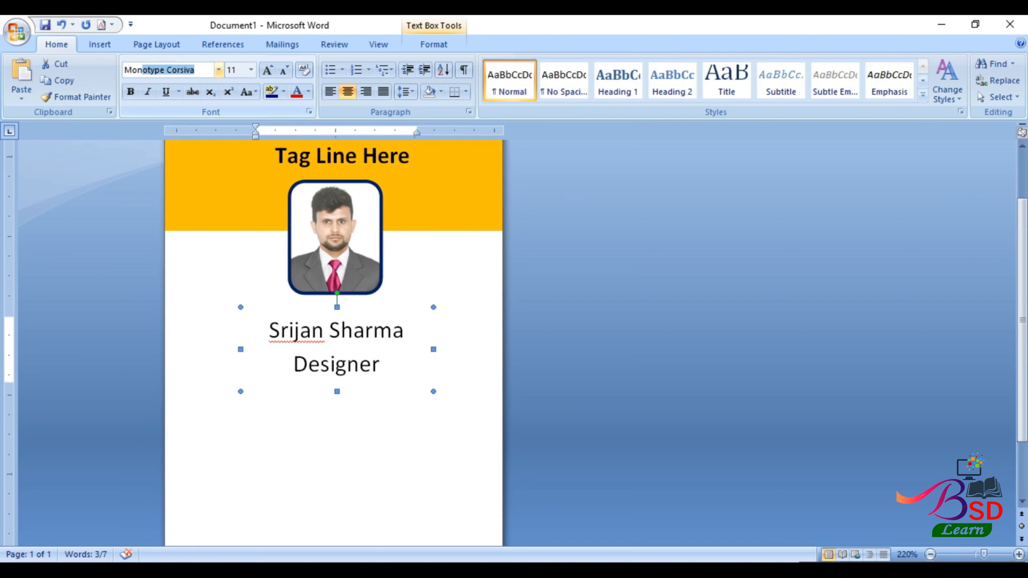
key(Return)
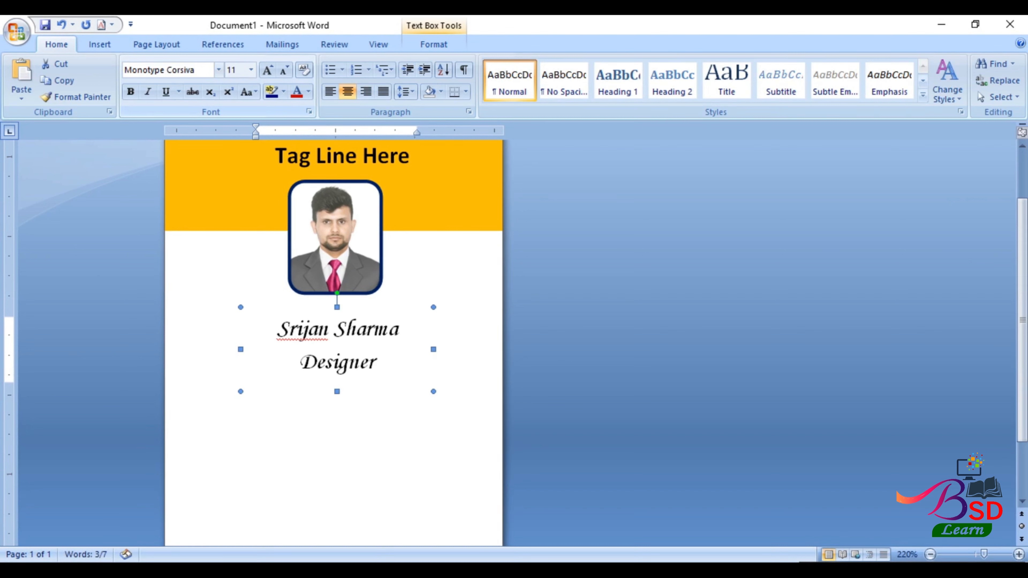
click(130, 91)
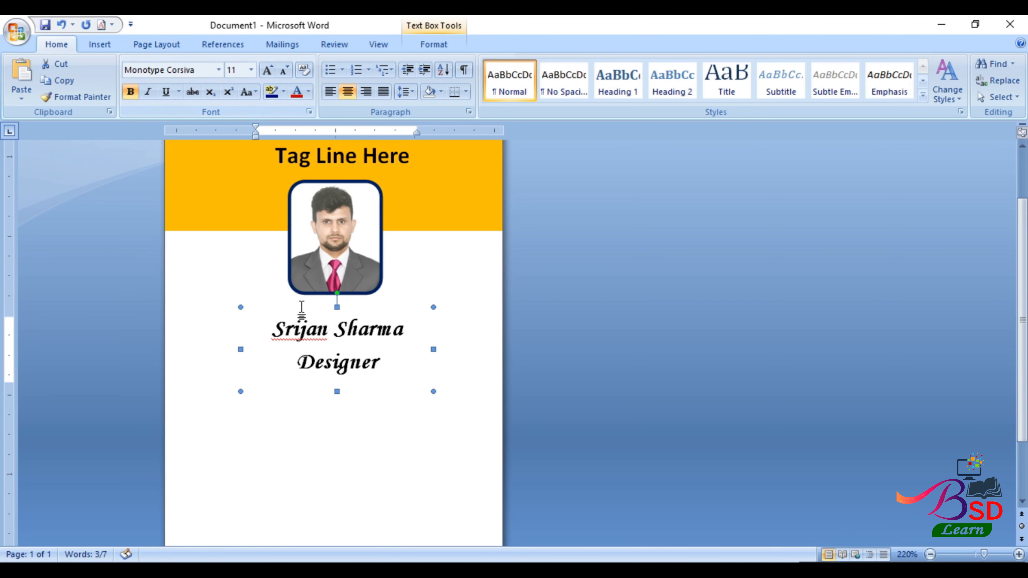
click(268, 69)
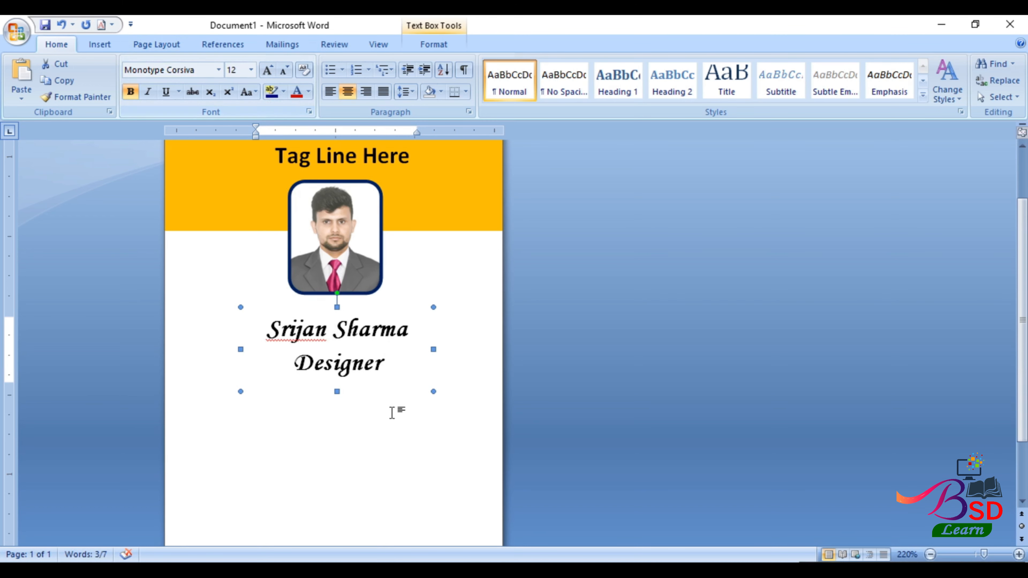
- Draw a text rectangle below the Designer title
scroll(347, 336, down, 2)
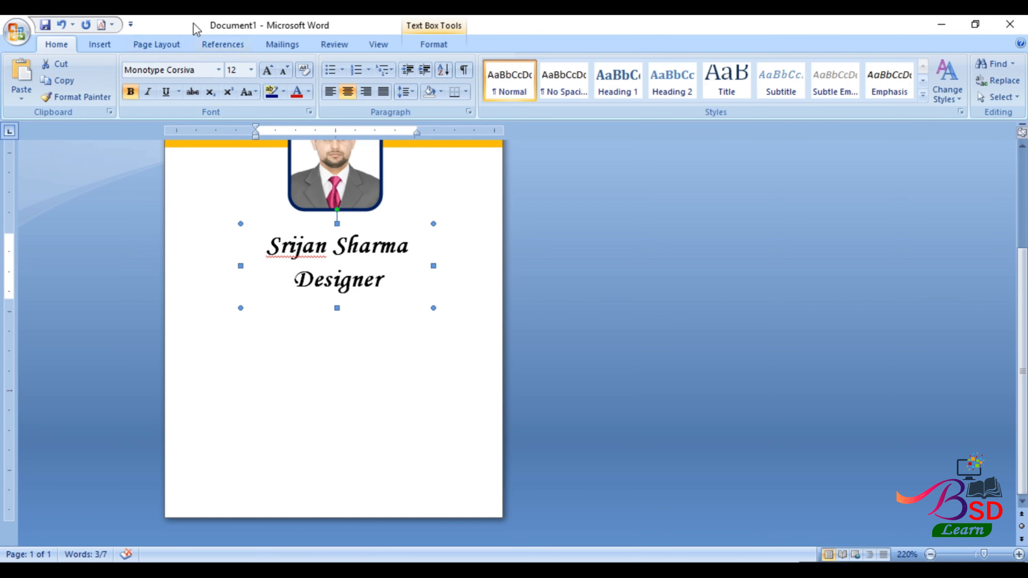
click(100, 44)
click(225, 79)
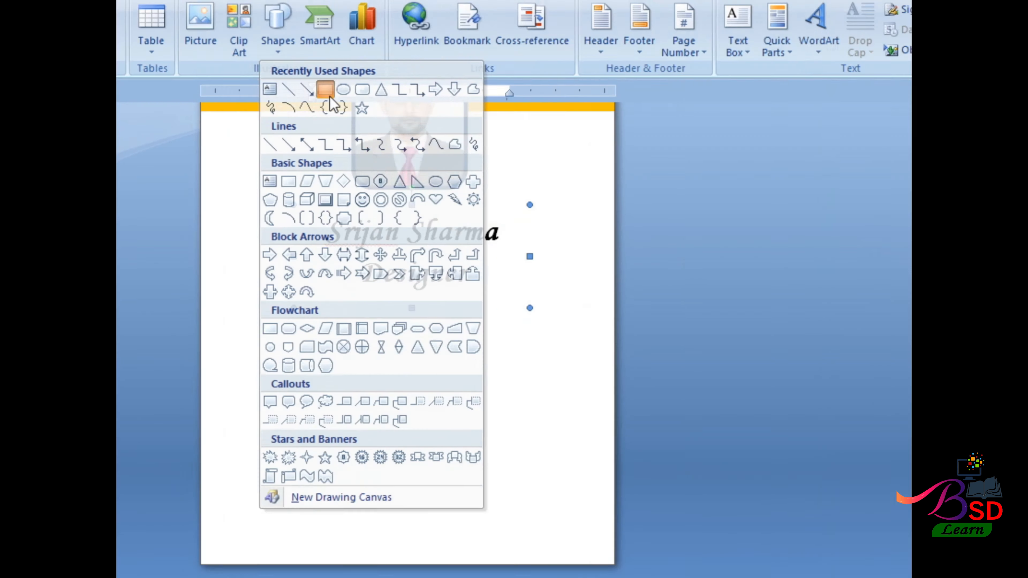
click(502, 38)
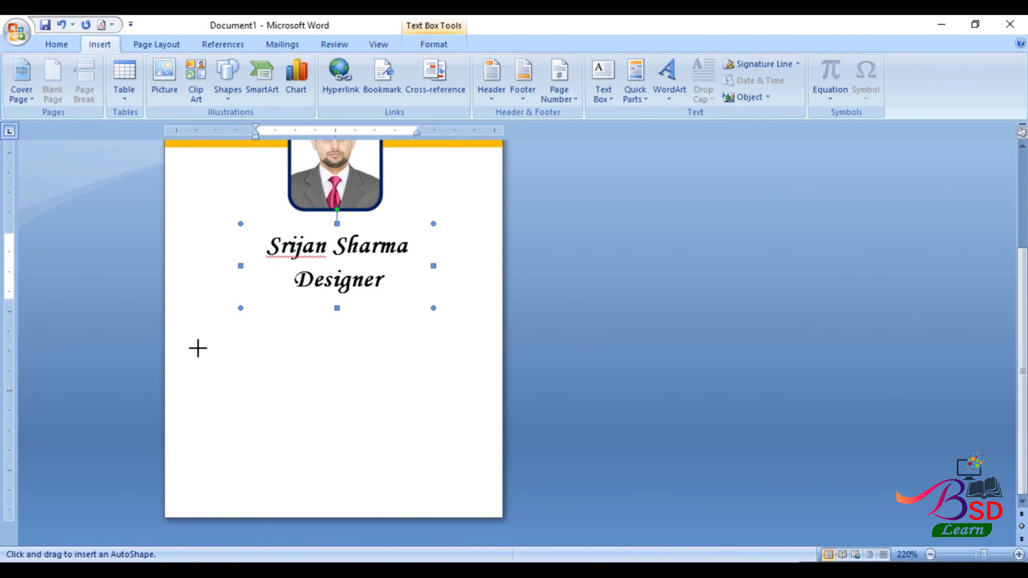
mouse_move(193, 335)
mouse_down()
mouse_move(392, 431)
mouse_move(483, 457)
mouse_up()
right_click(334, 382)
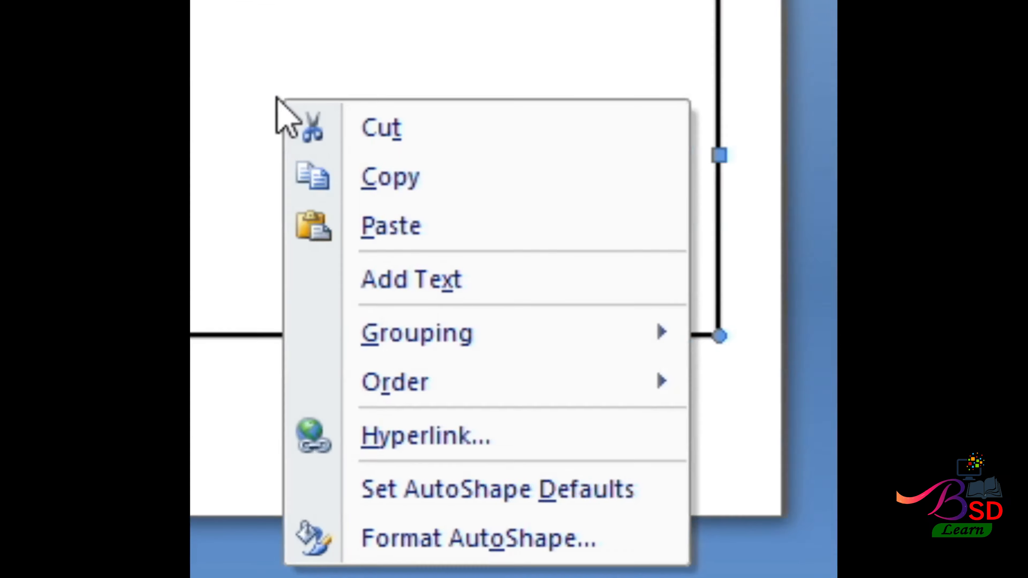
mouse_move(379, 472)
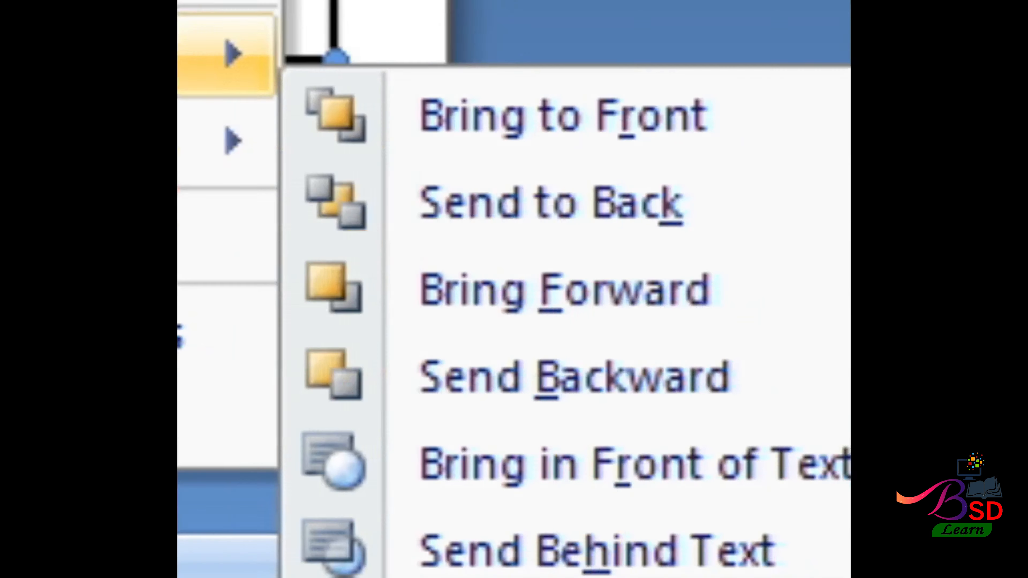
click(339, 383)
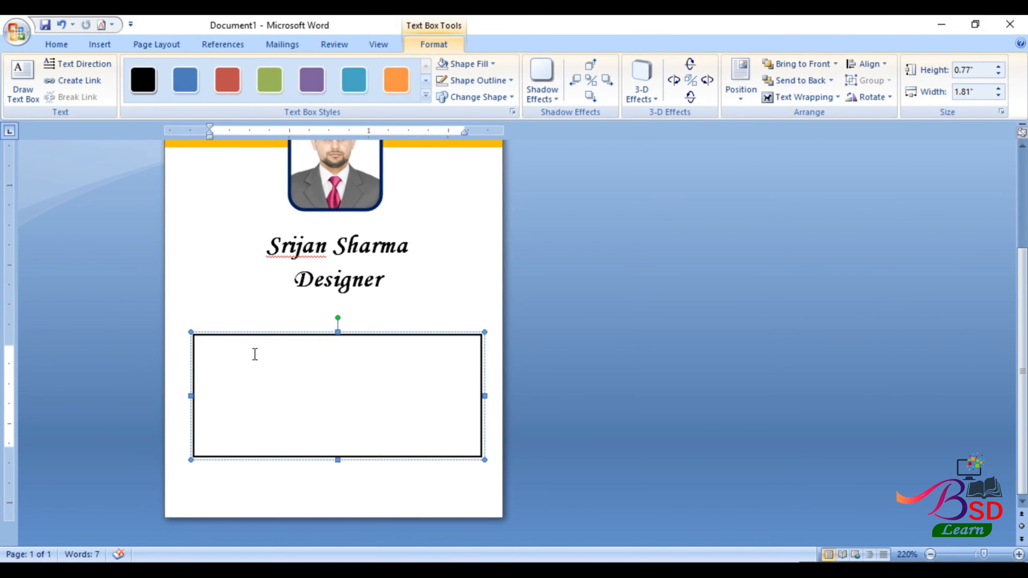
- Enter the ID card number and 'Blood: B+' lines, enlarging the box to show the phone line
text(ID card No)
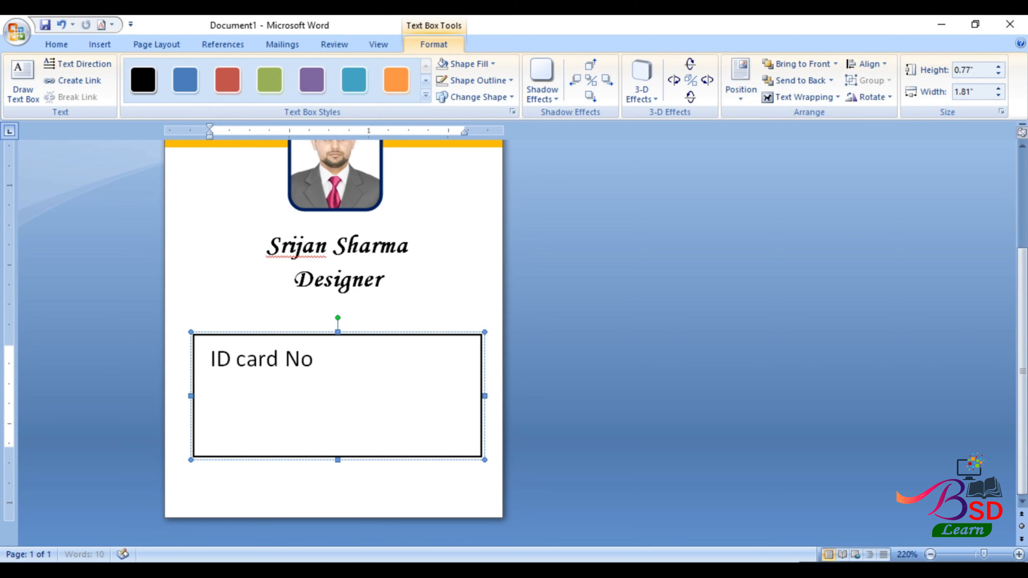
text(. 123456789)
key(Return)
text(Blood: B+)
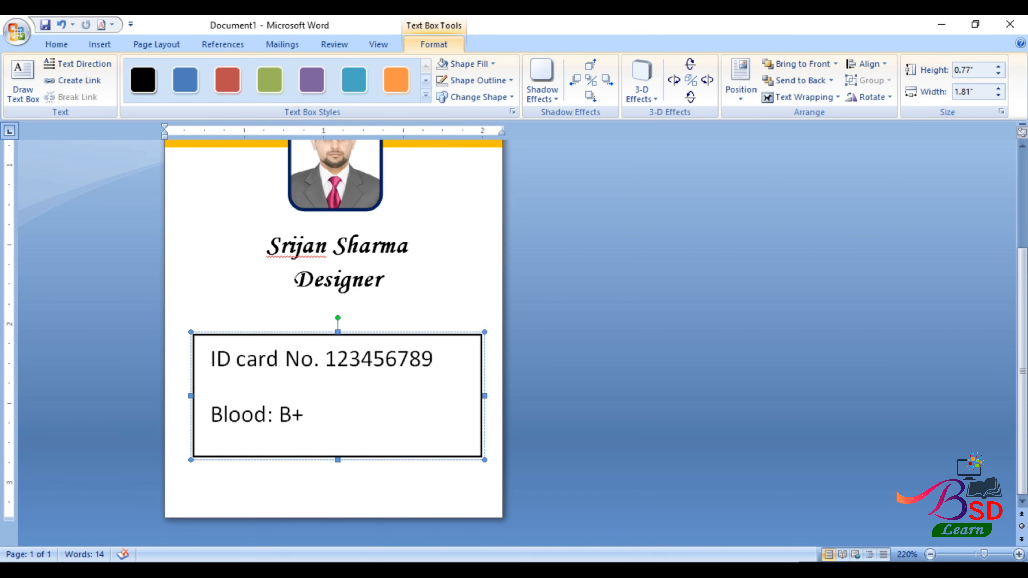
drag(337, 460, 336, 499)
click(286, 472)
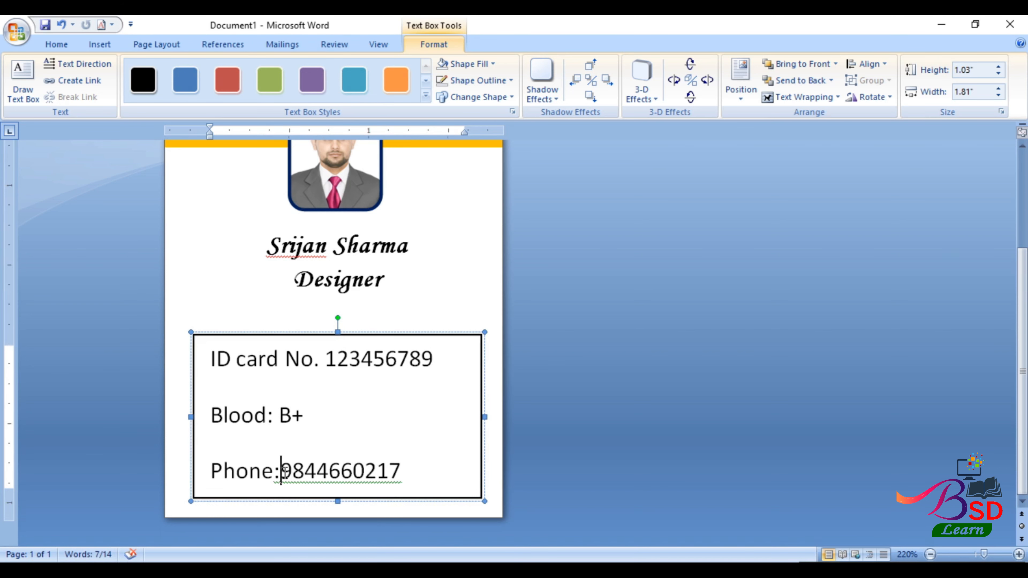
click(415, 465)
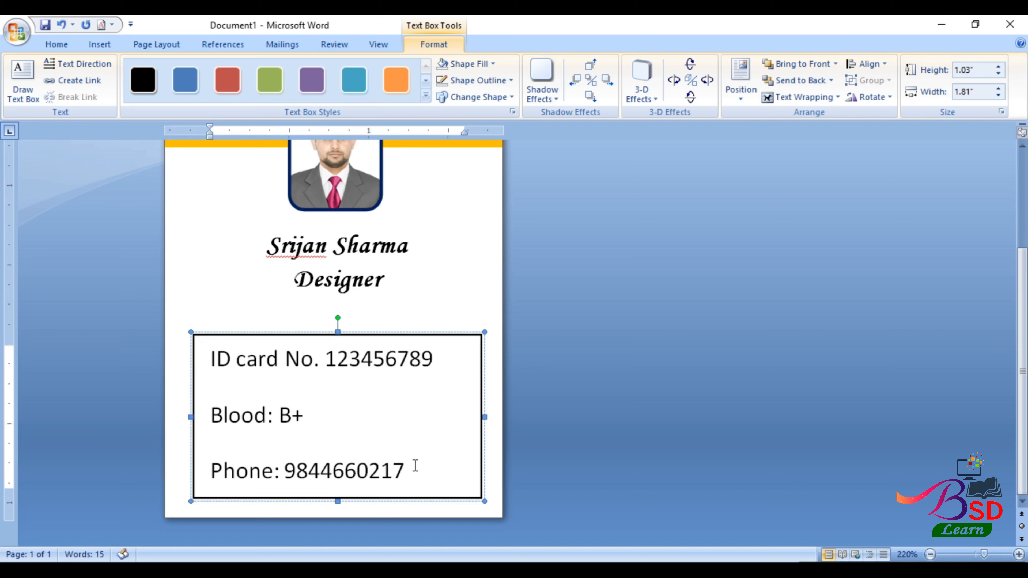
key(Escape)
click(235, 336)
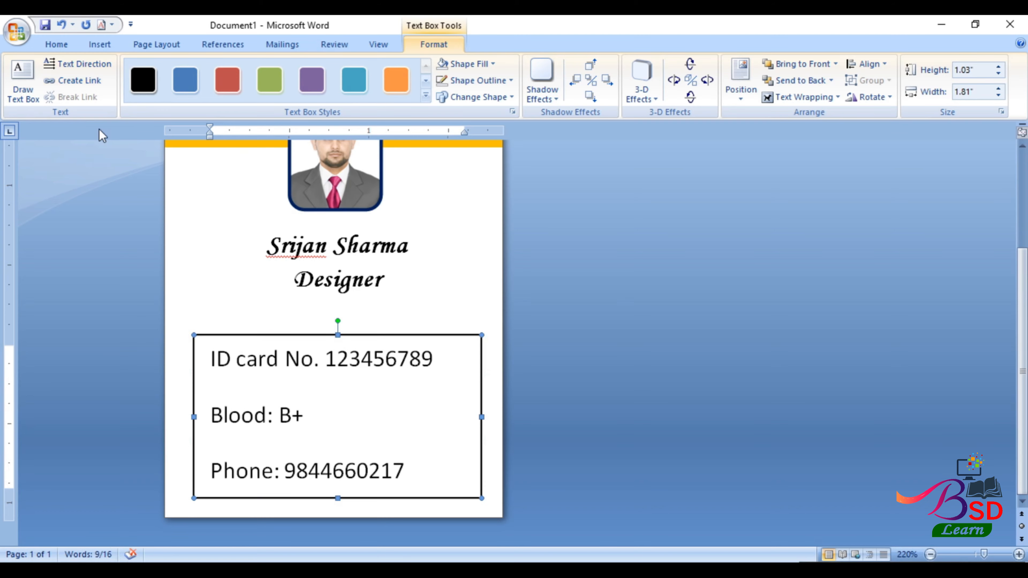
- Remove paragraph spacing, move the details box under Designer, and give it no fill or outline
click(61, 44)
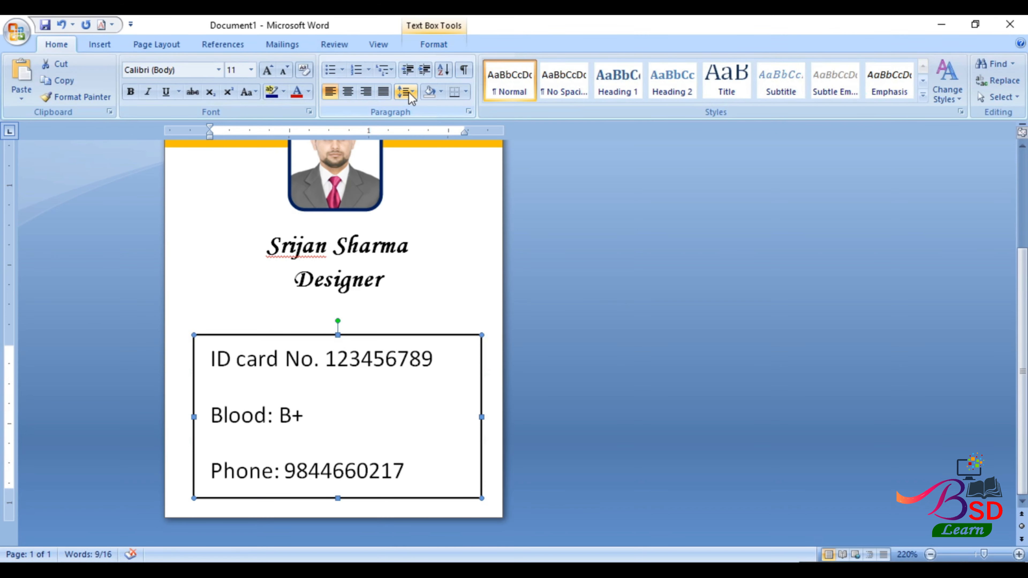
click(408, 94)
click(431, 199)
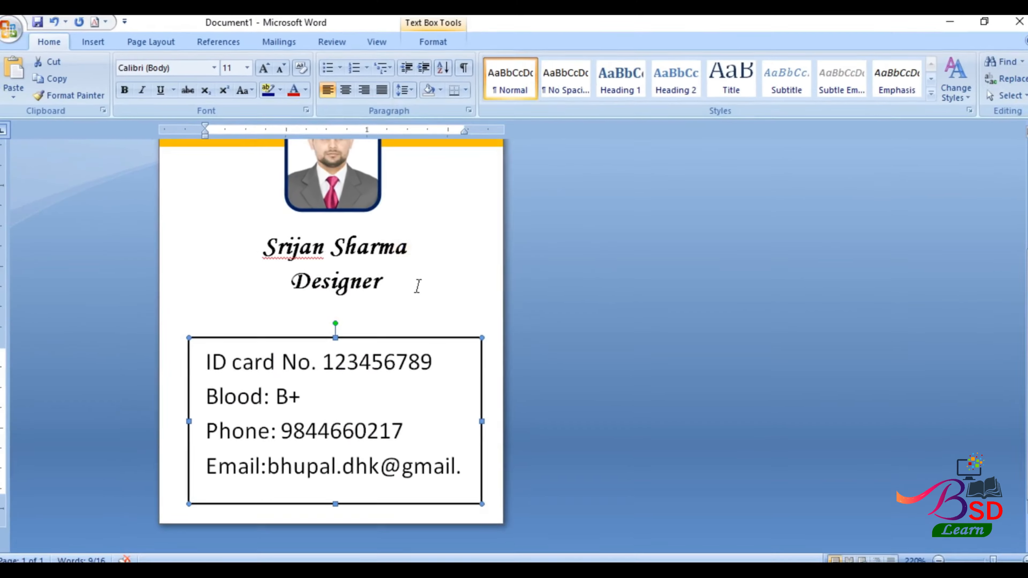
drag(327, 333, 334, 294)
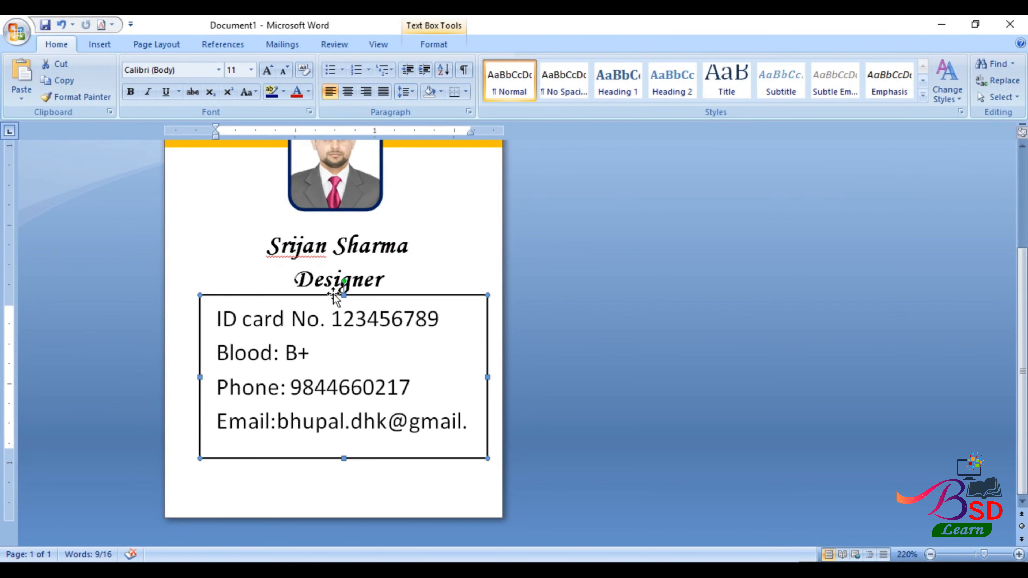
click(433, 43)
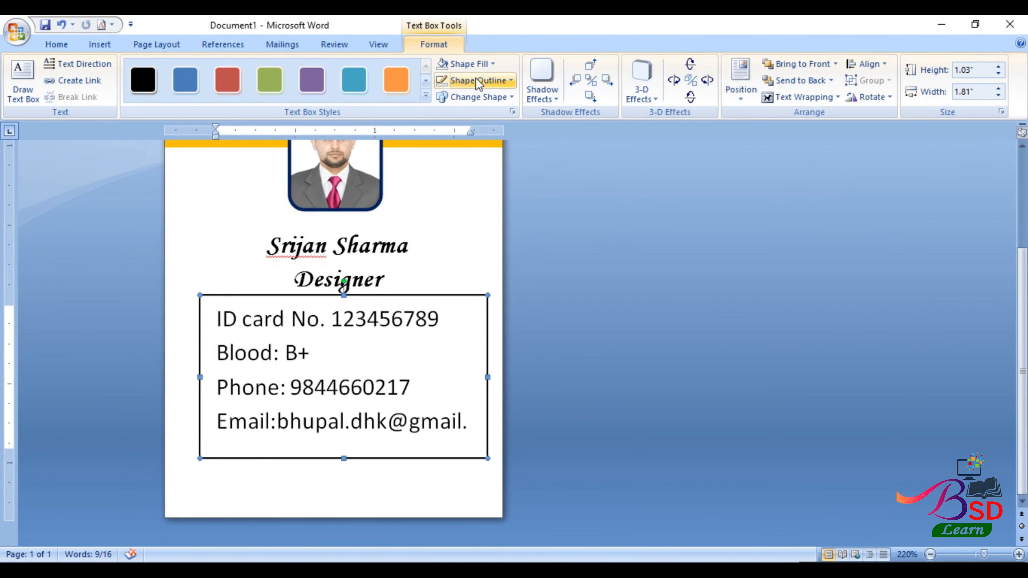
click(496, 65)
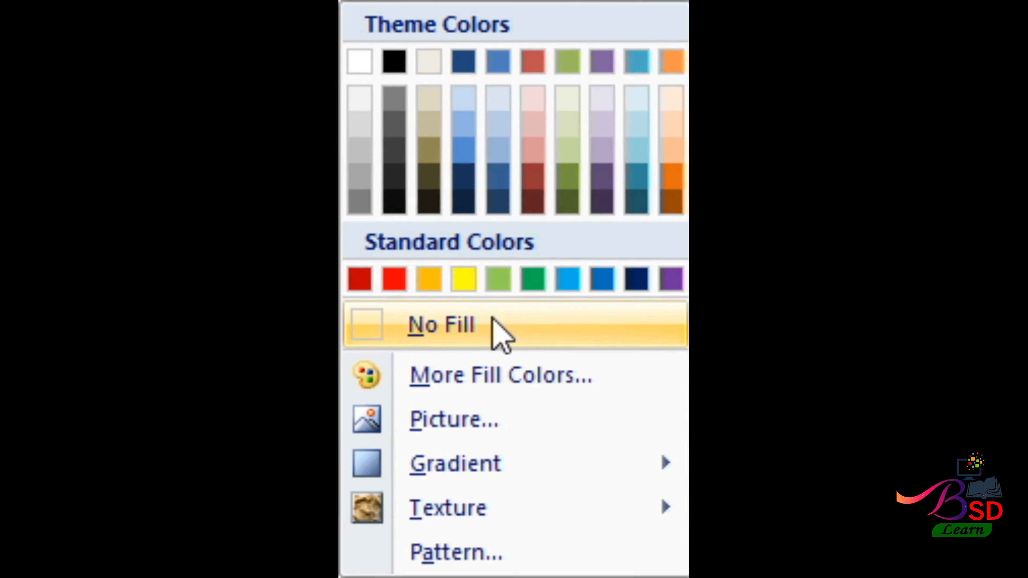
click(499, 209)
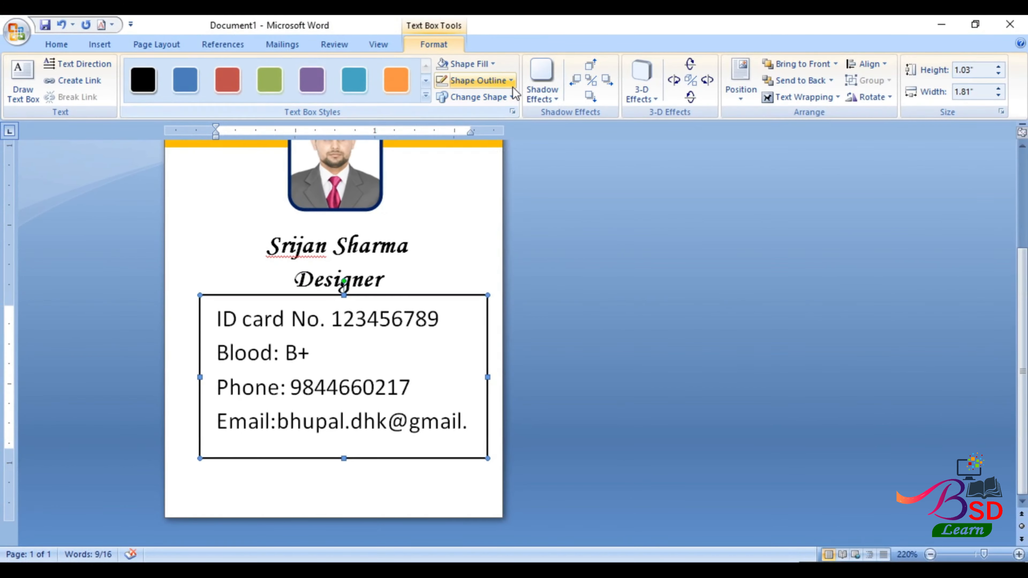
click(511, 81)
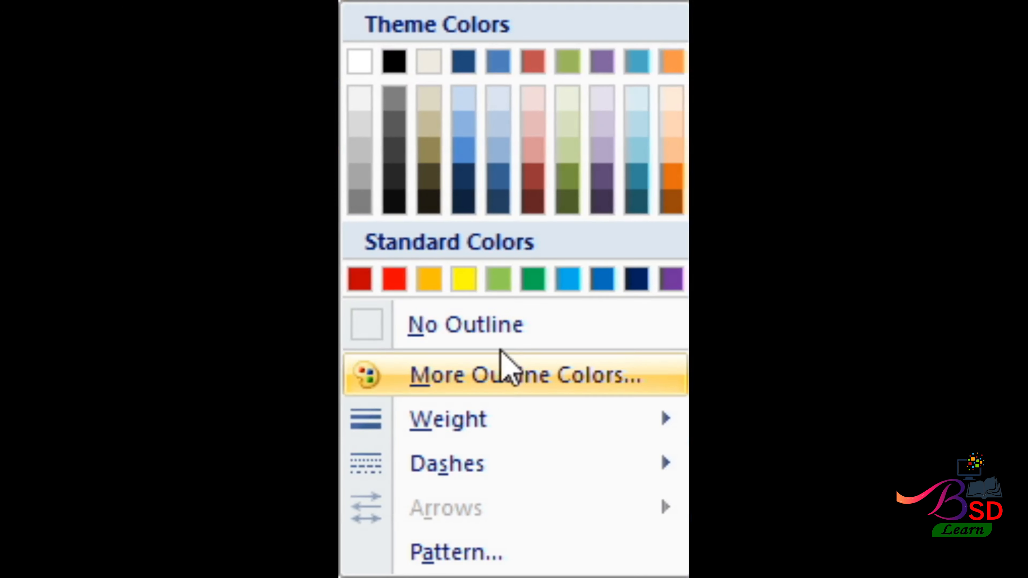
click(474, 226)
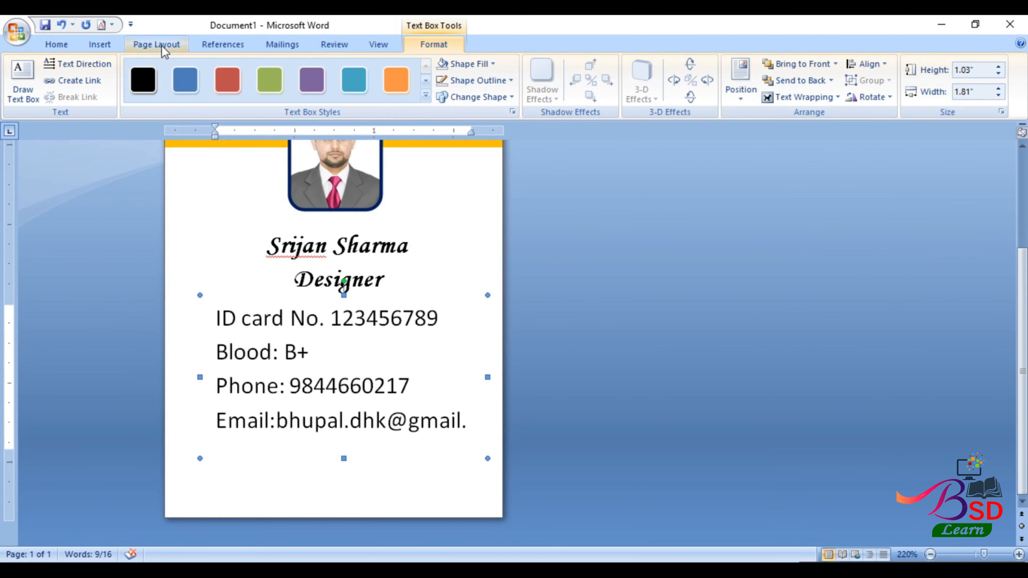
- Justify the detail lines and resize the box shorter and wider to the left
click(52, 44)
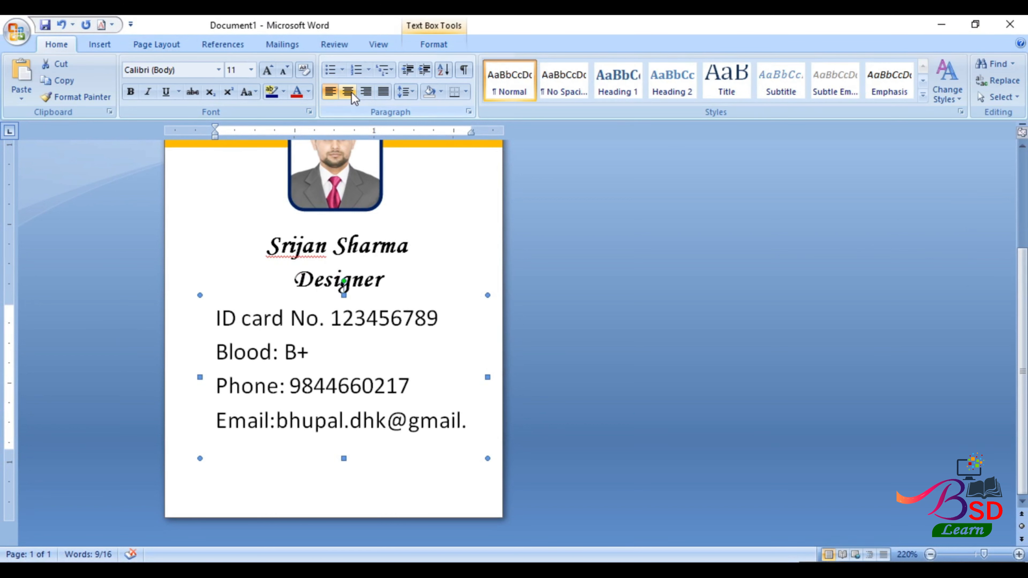
click(383, 92)
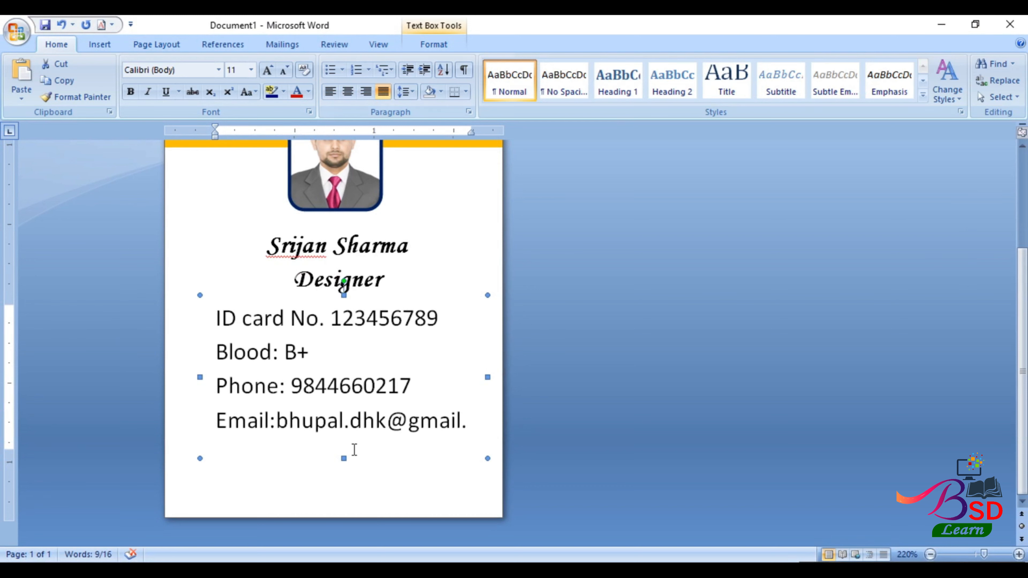
drag(345, 460, 344, 442)
click(474, 422)
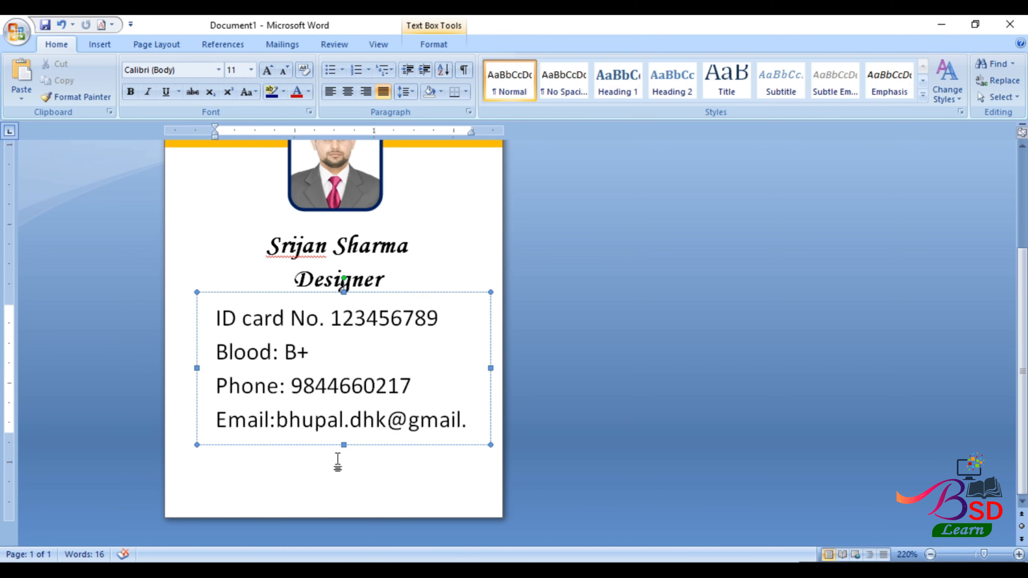
drag(197, 369, 190, 368)
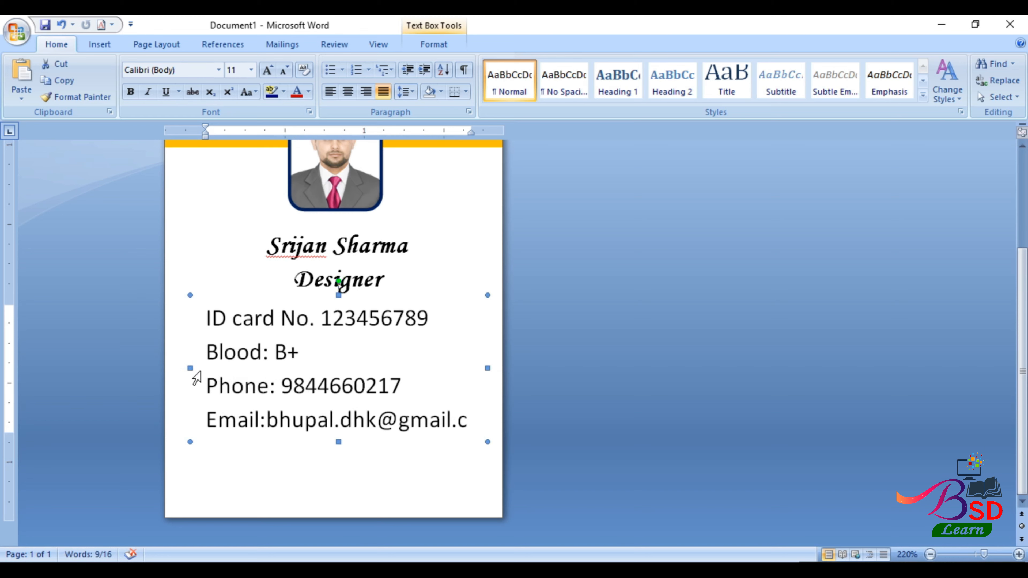
drag(187, 368, 181, 368)
- Widen the box so the email fits, shrink text to 10, and fix 'c0m' to 'com'
click(455, 422)
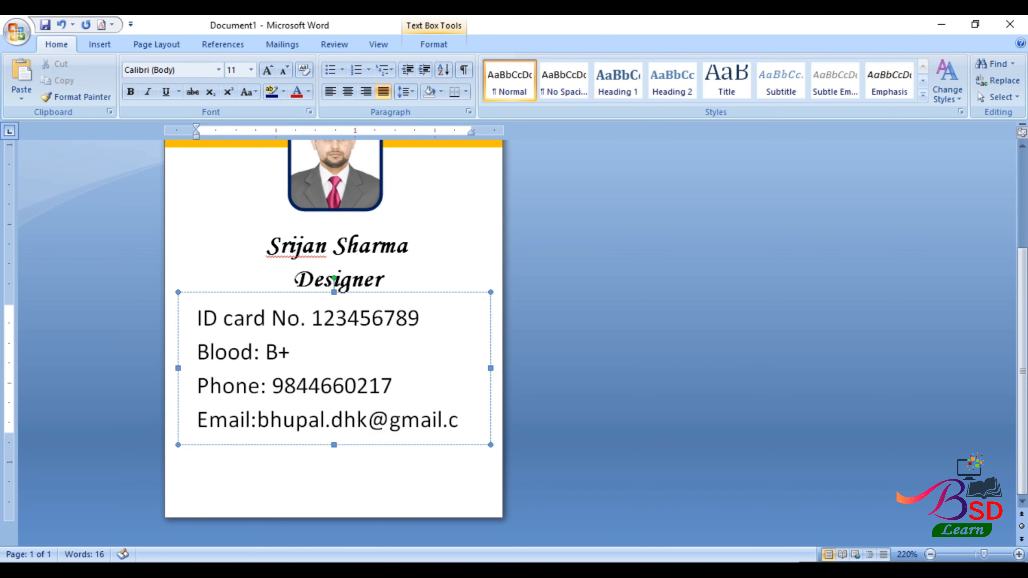
drag(492, 369, 496, 368)
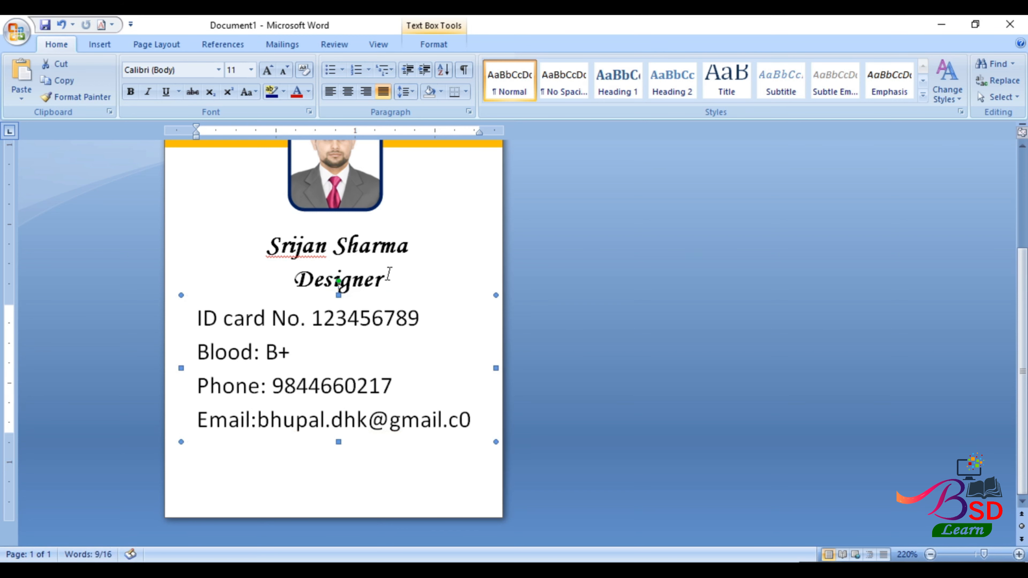
click(284, 70)
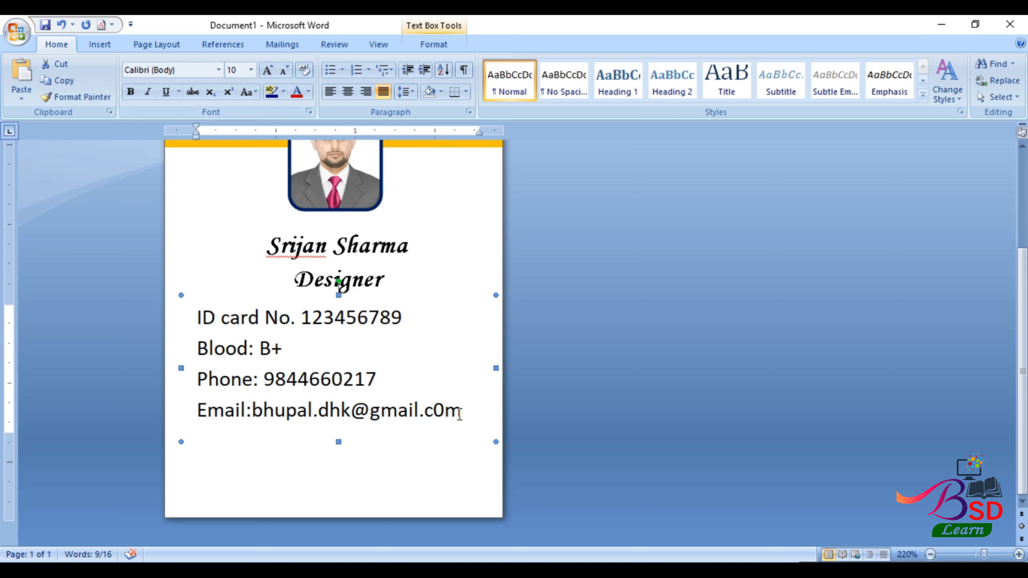
click(448, 414)
drag(447, 414, 436, 414)
text(o)
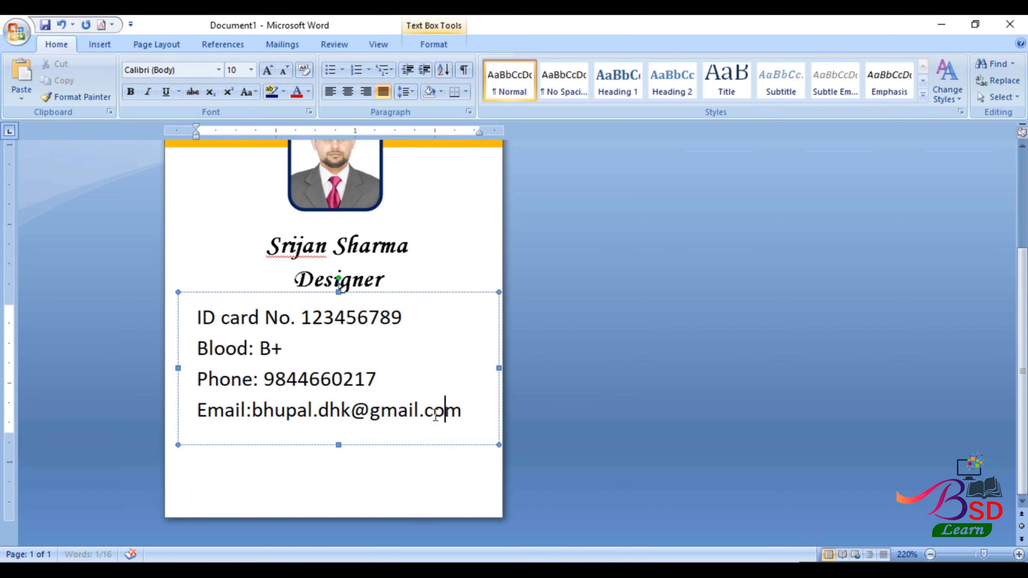